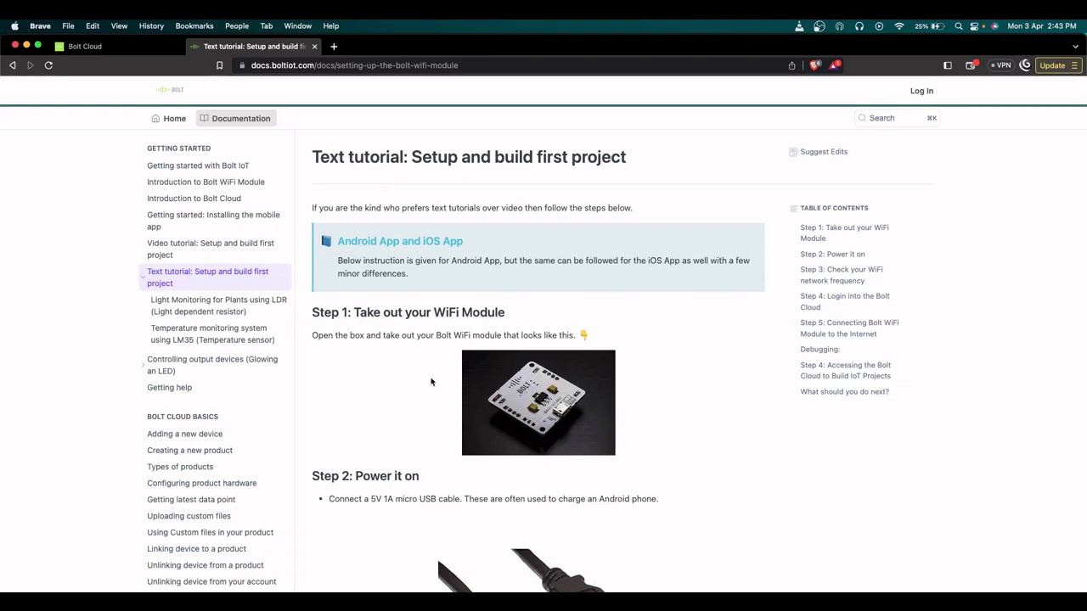
# Read through the Bolt text tutorial on powering the WiFi module, creating an account and connecting the device to WiFi.
pyautogui.scroll(-3, 489, 331)
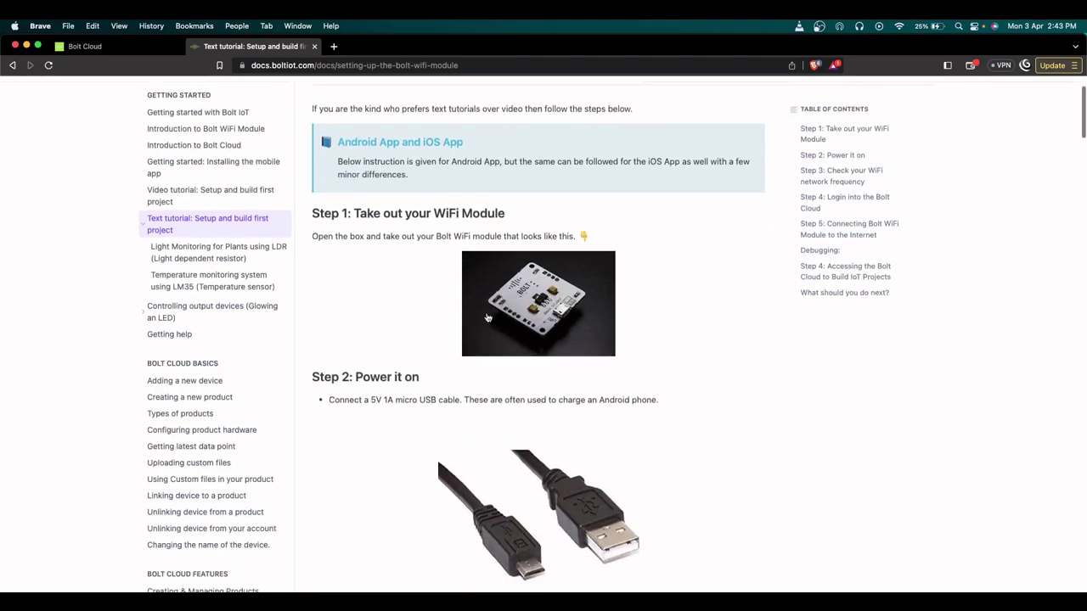
pyautogui.scroll(-3, 480, 325)
pyautogui.scroll(1, 480, 323)
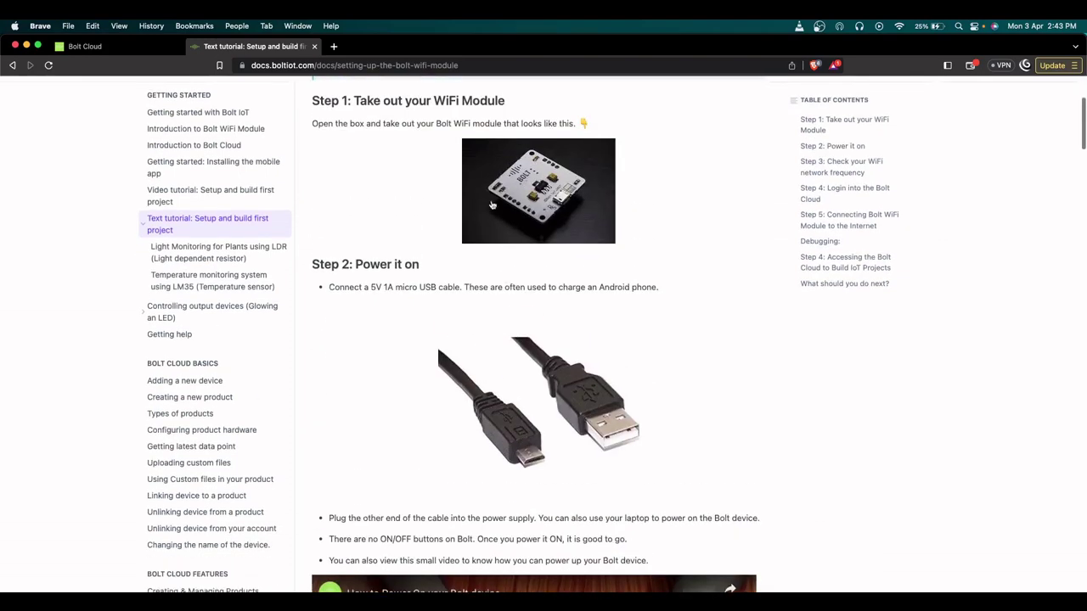
pyautogui.scroll(-10, 540, 258)
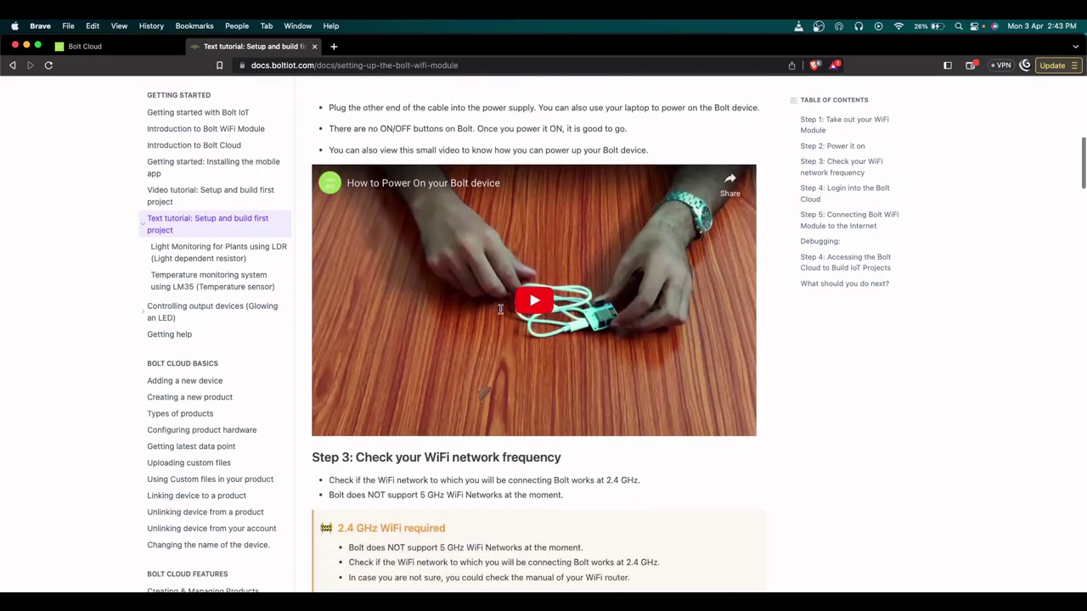
pyautogui.scroll(-3, 621, 323)
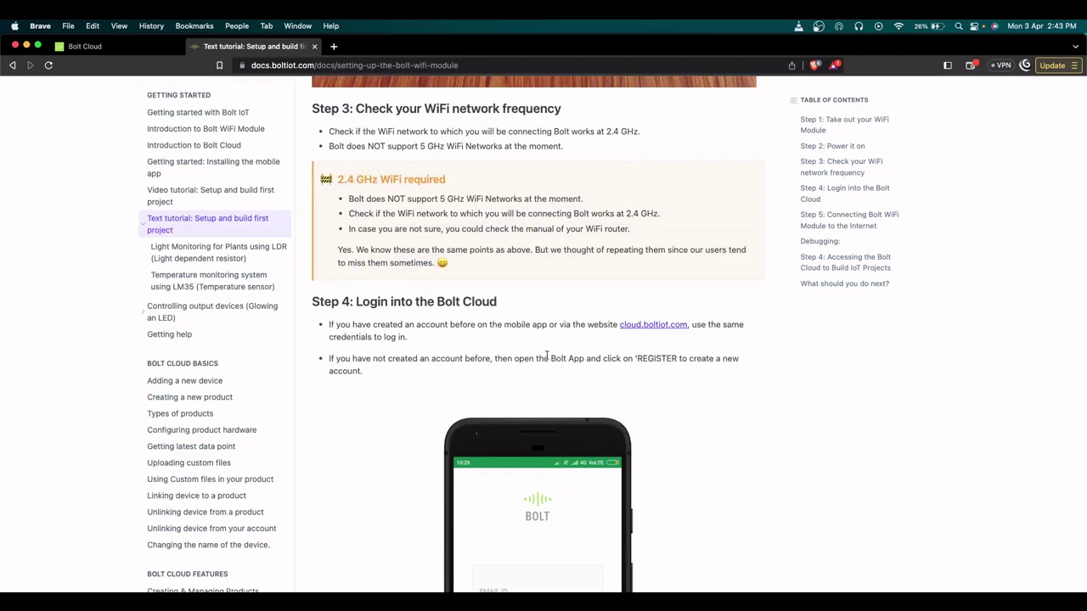
pyautogui.scroll(-11, 485, 355)
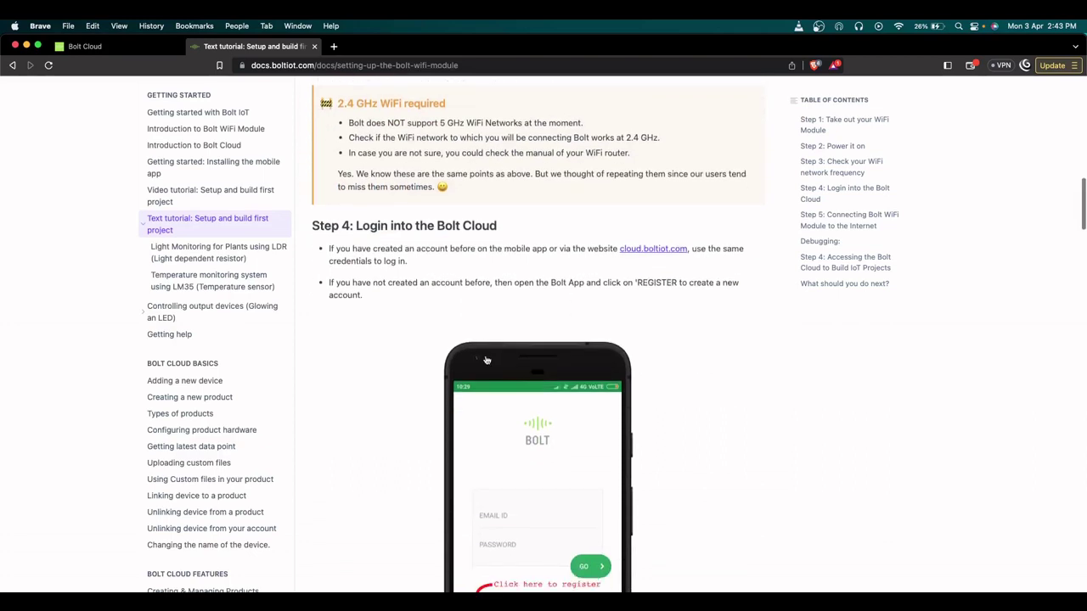
pyautogui.scroll(-15, 486, 360)
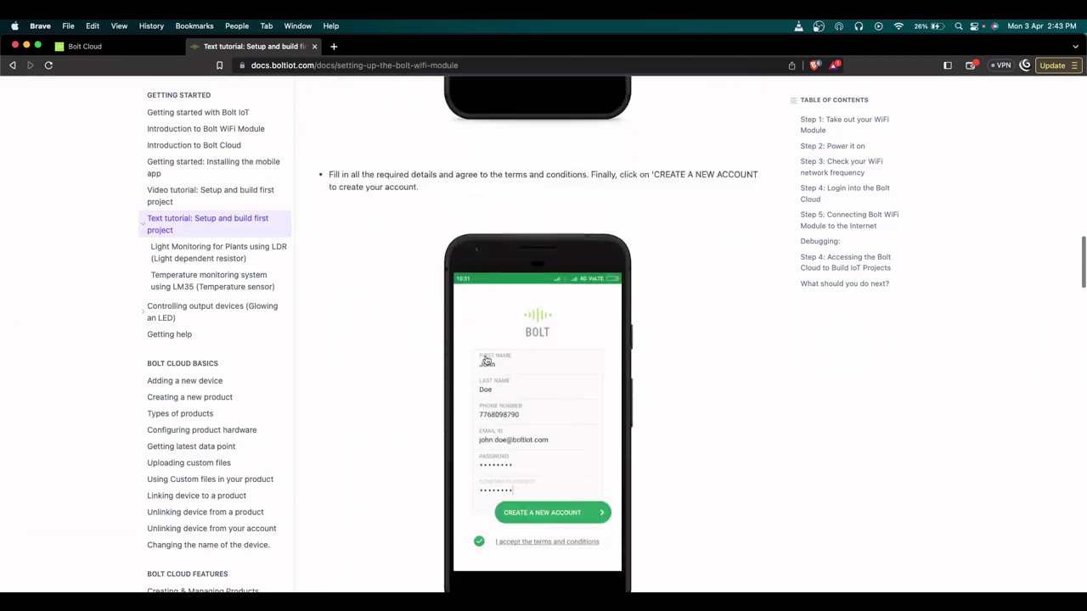
pyautogui.scroll(-20, 486, 360)
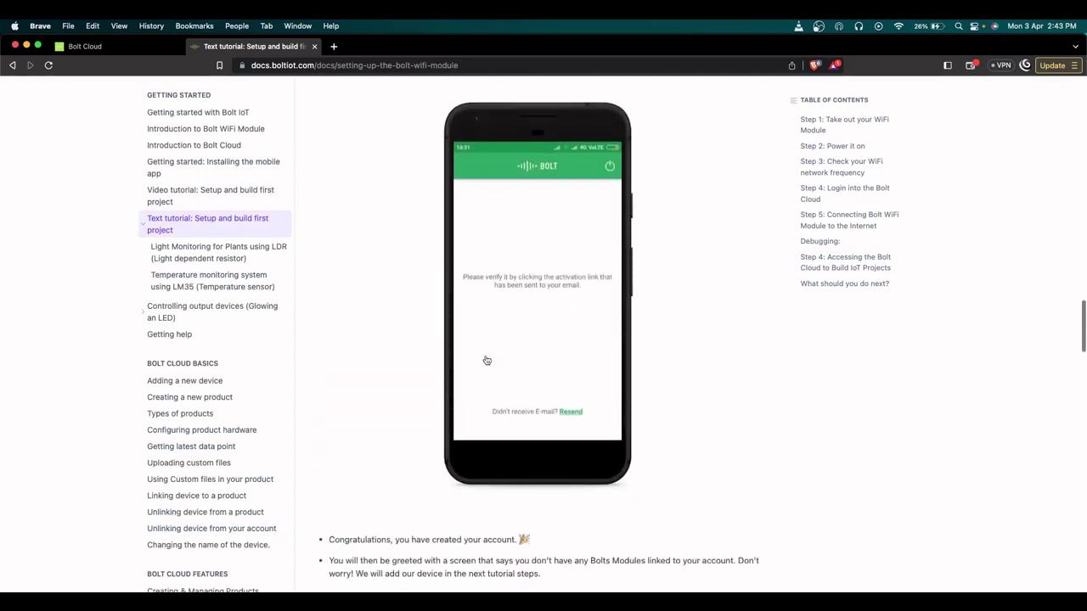
pyautogui.scroll(-13, 486, 360)
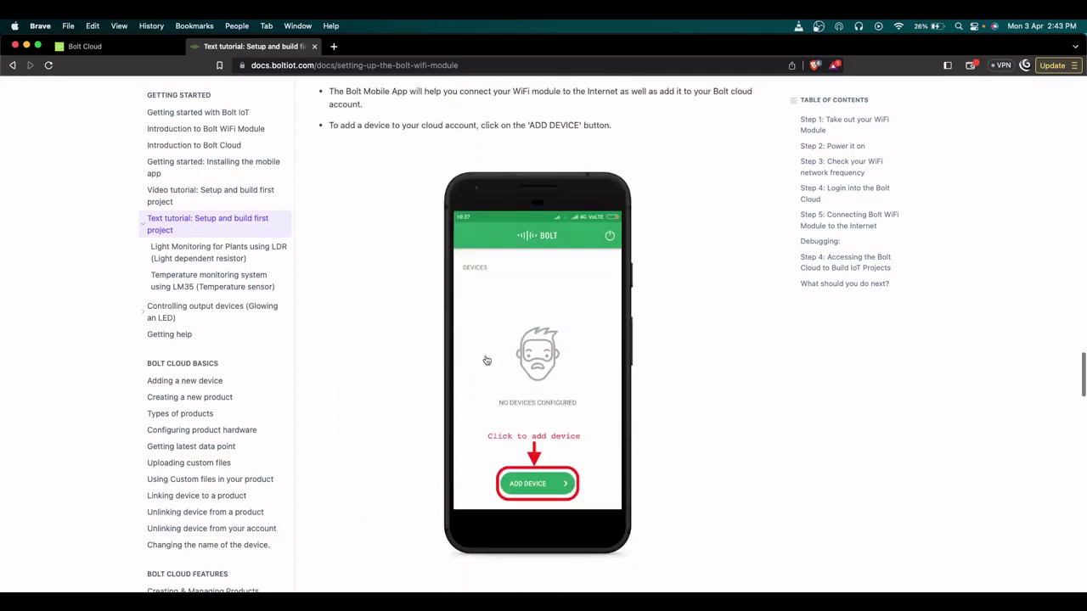
pyautogui.scroll(-20, 486, 360)
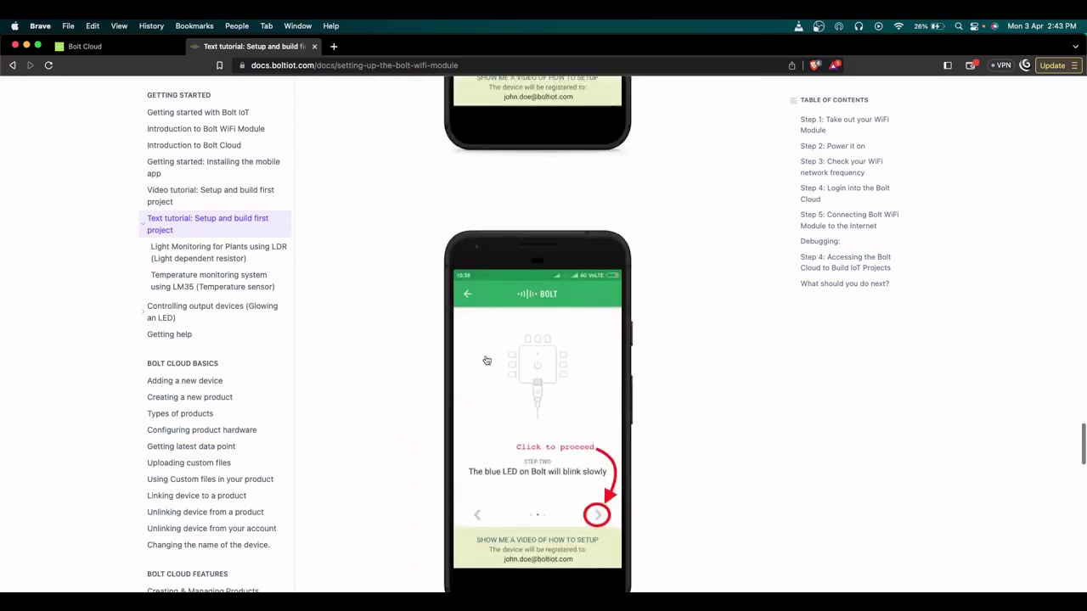
pyautogui.scroll(-15, 486, 360)
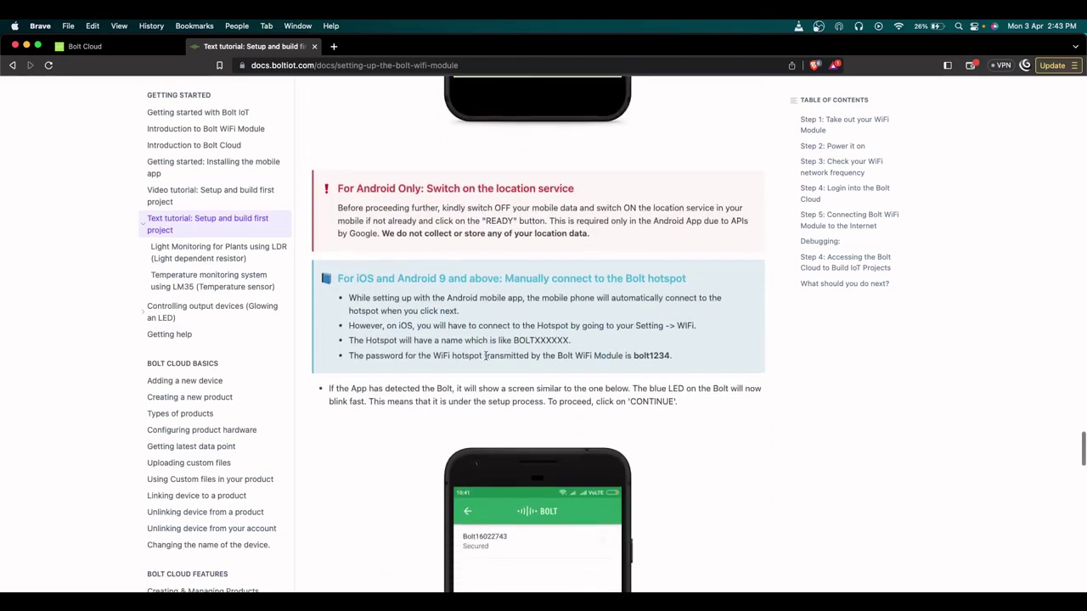
pyautogui.scroll(-13, 486, 360)
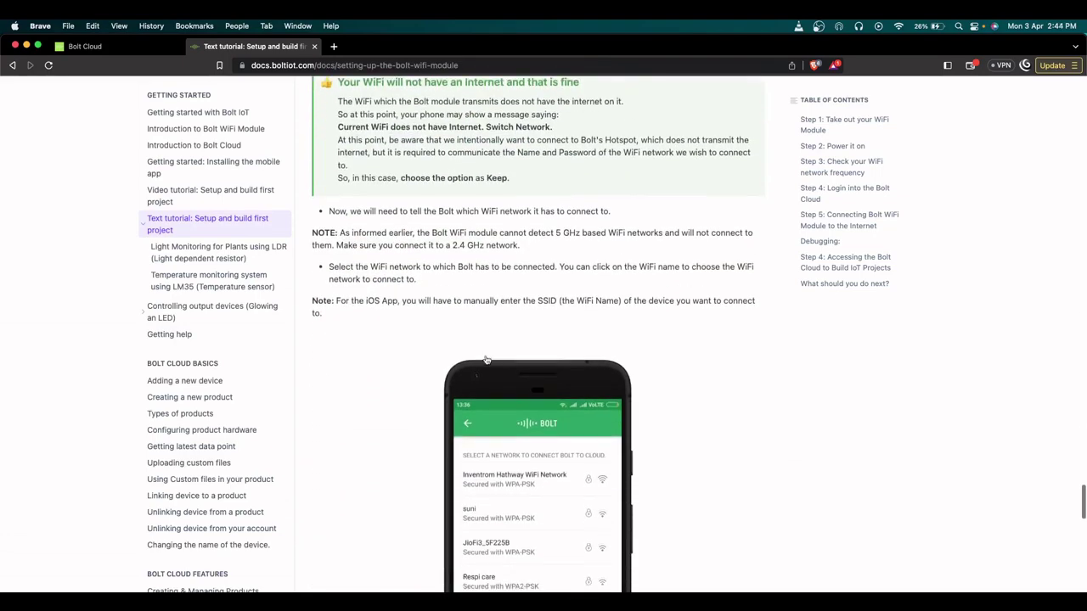
# In Bolt Cloud, create a product named light_sensor that uses input devices and collects data through GPIO.
pyautogui.click(133, 51)
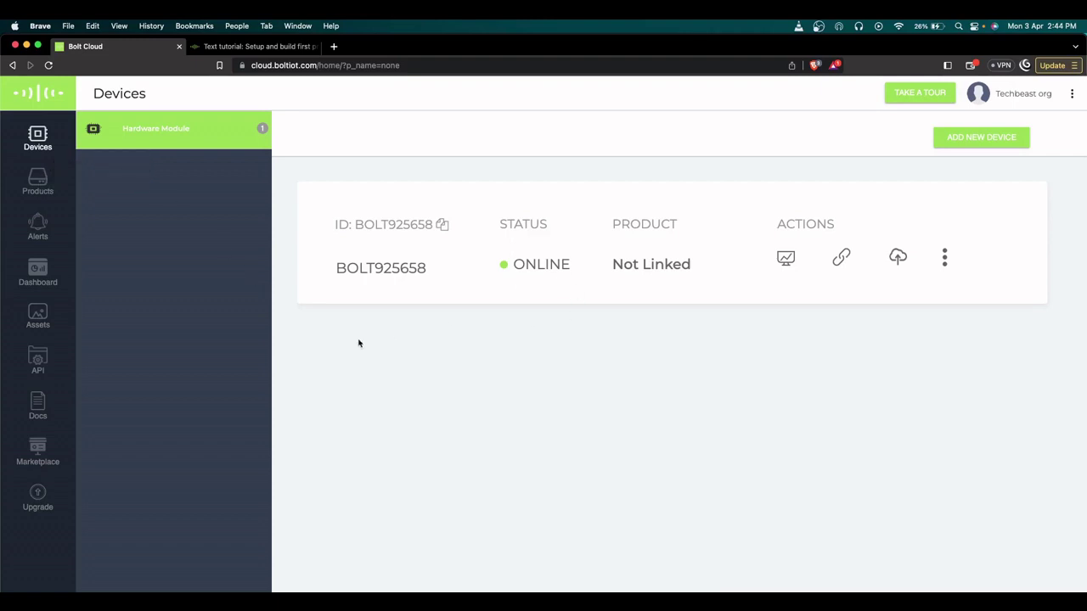
pyautogui.moveTo(340, 291)
pyautogui.click(42, 181)
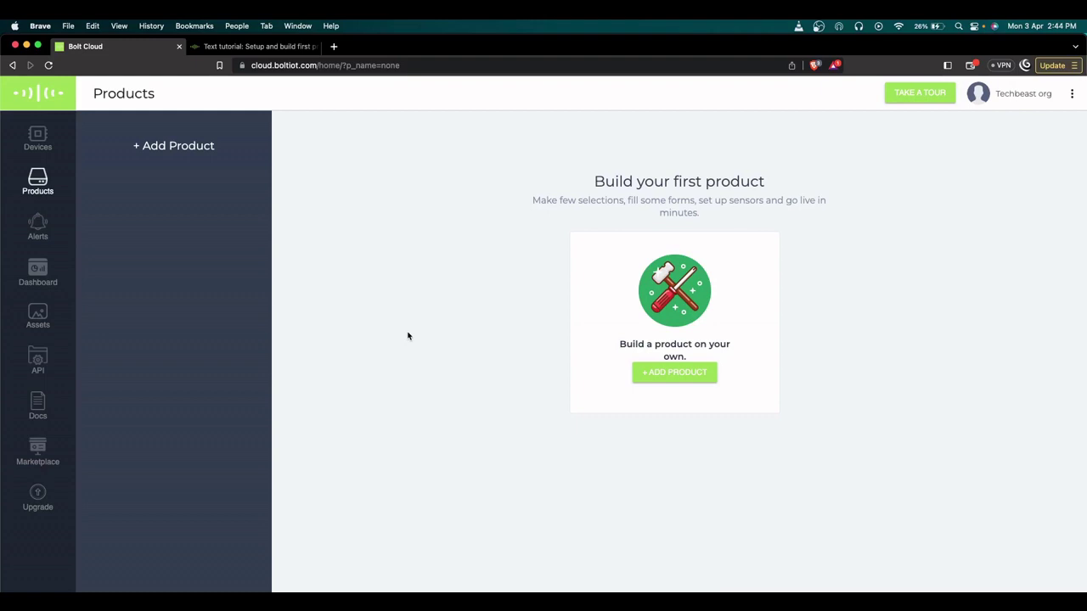
pyautogui.click(668, 380)
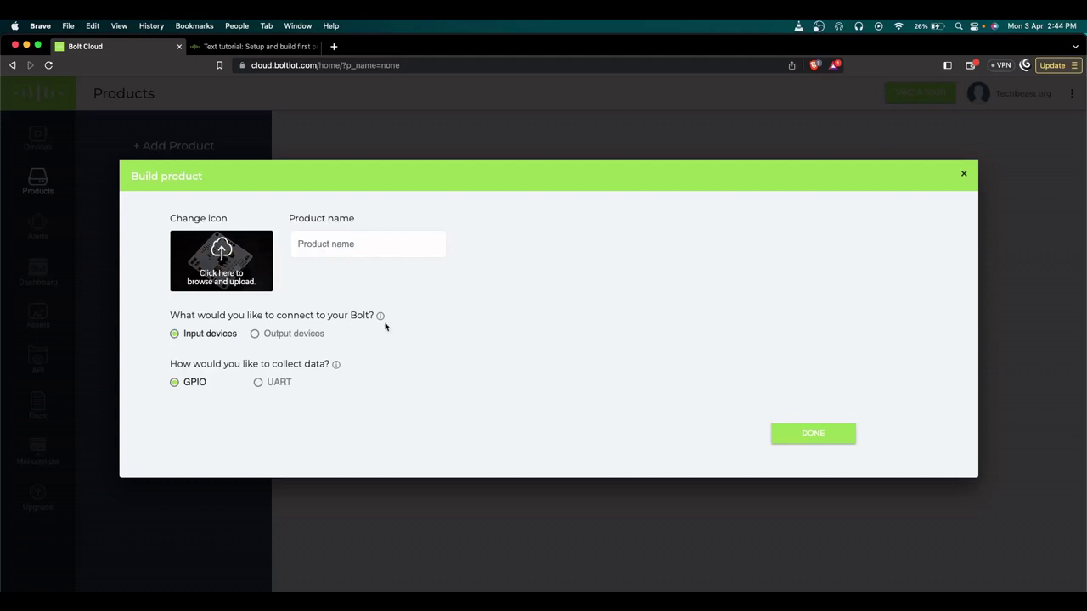
pyautogui.click(389, 247)
pyautogui.click(381, 279)
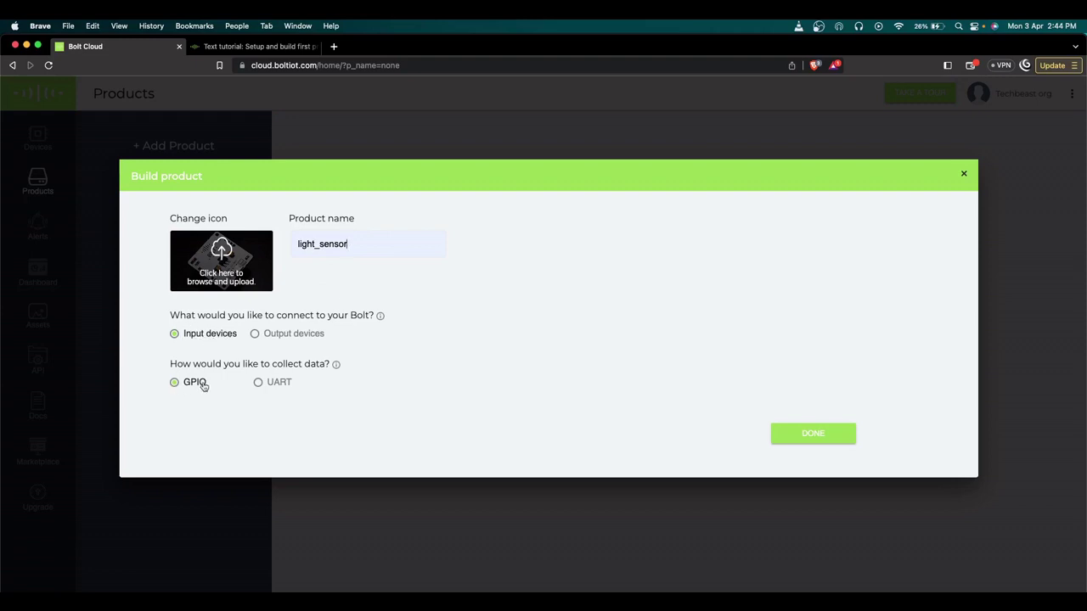
pyautogui.click(813, 436)
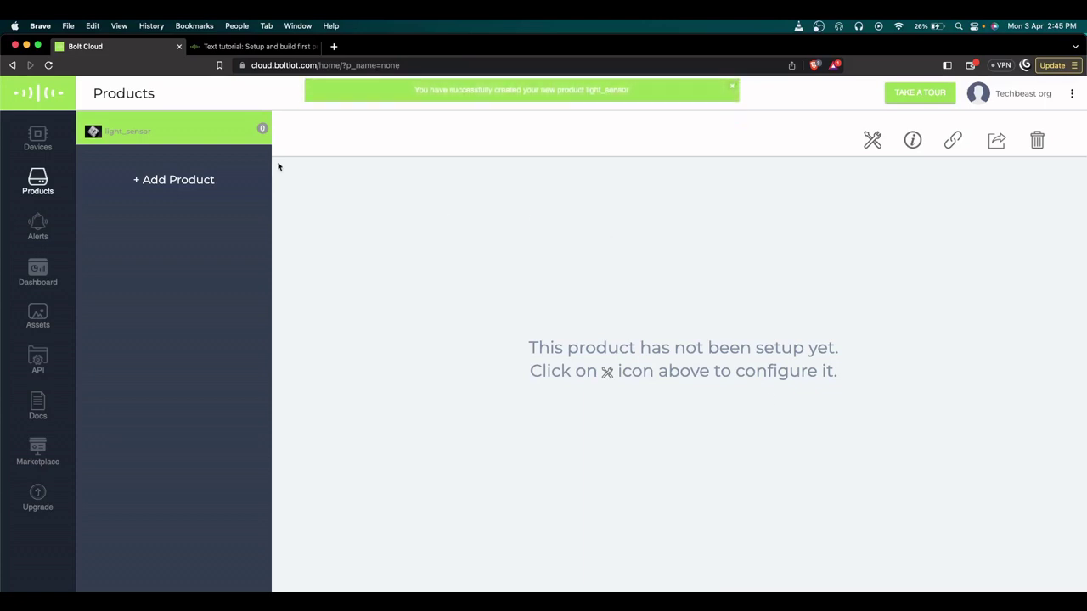
# In the light_sensor product's hardware setup, enable analog pin A0 and assign it the variable name light.
pyautogui.click(873, 140)
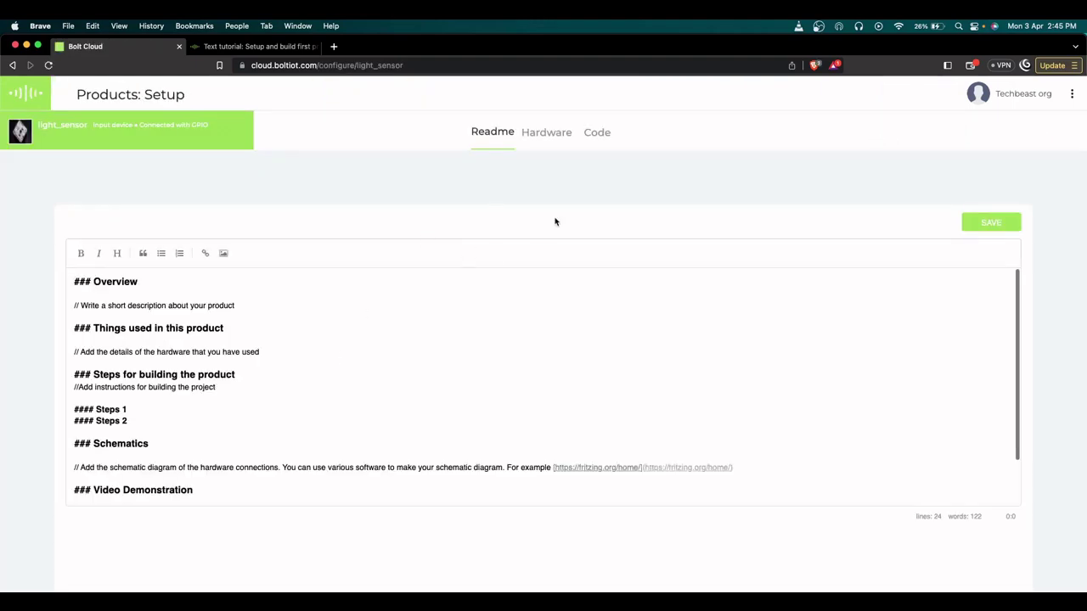
pyautogui.click(556, 134)
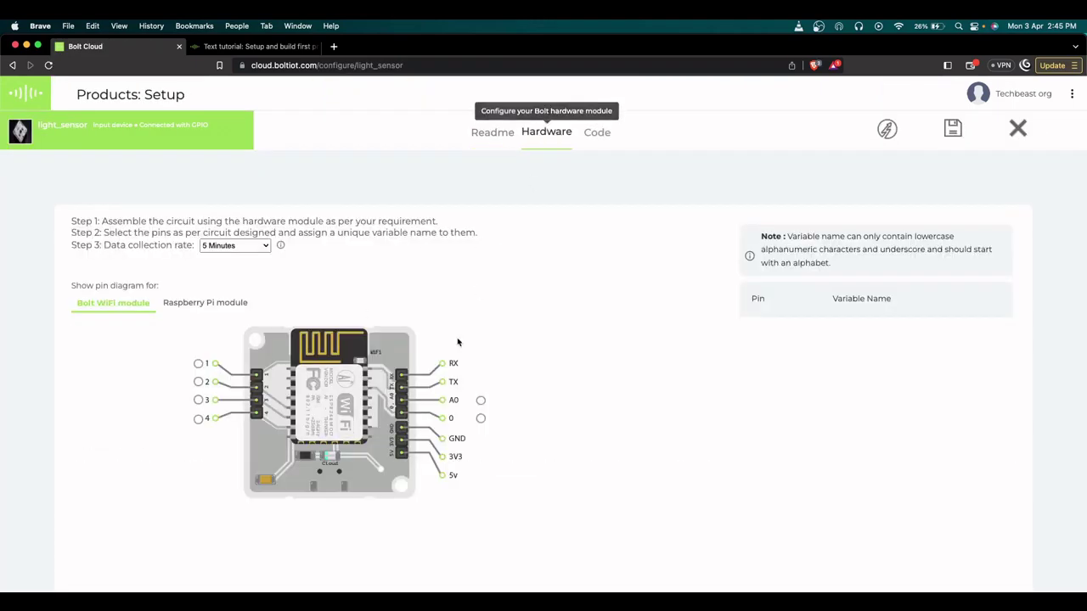
pyautogui.click(479, 403)
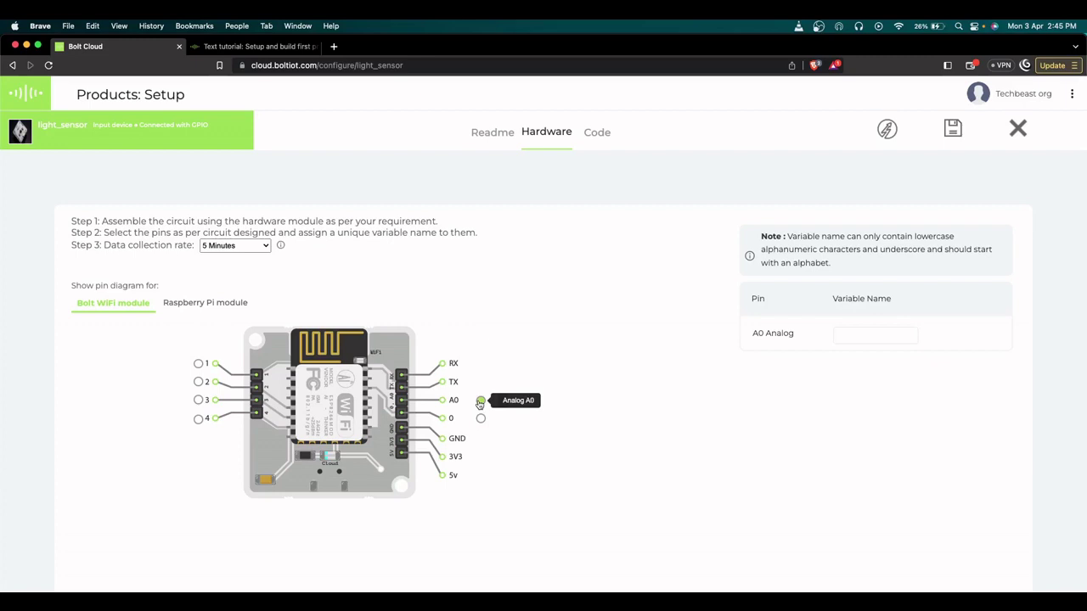
pyautogui.click(860, 329)
pyautogui.write('light')
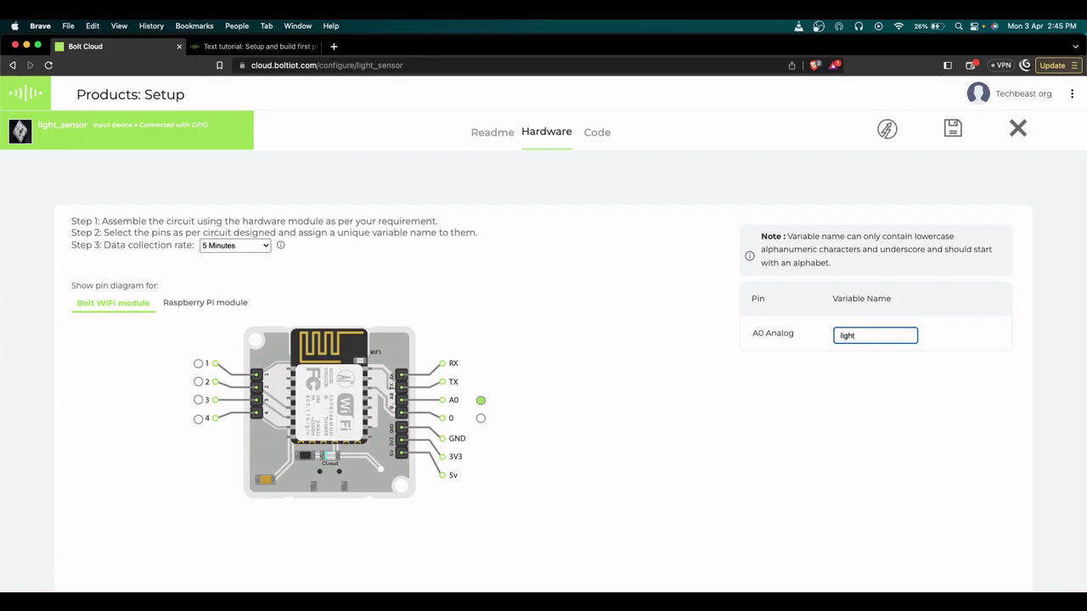
# Choose a data collection rate of 5 Minutes and save the hardware configuration to the product.
pyautogui.click(218, 249)
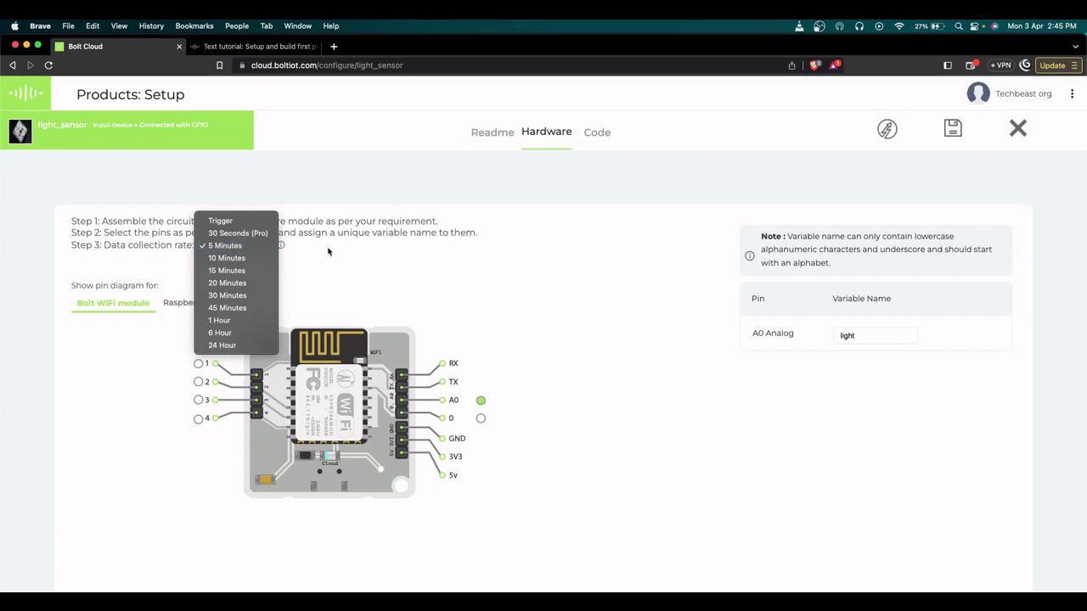
pyautogui.click(255, 251)
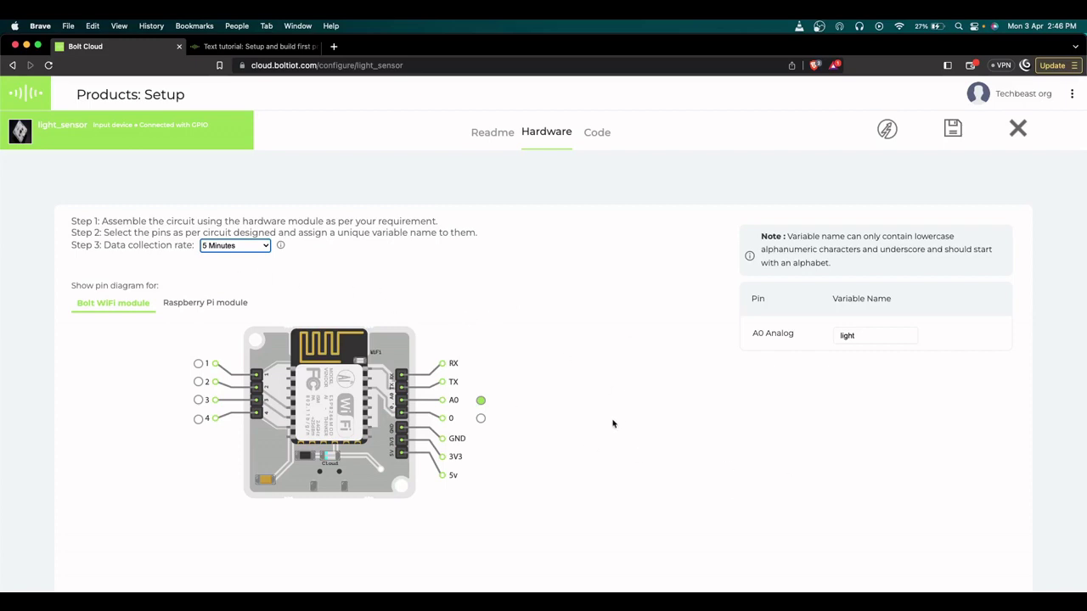
pyautogui.click(953, 130)
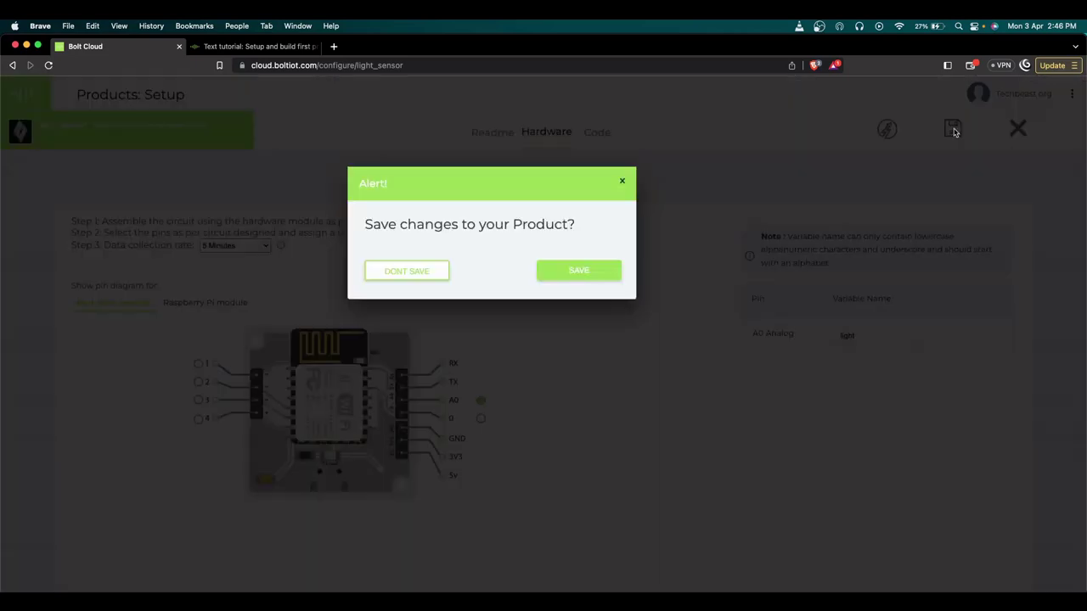
pyautogui.click(598, 269)
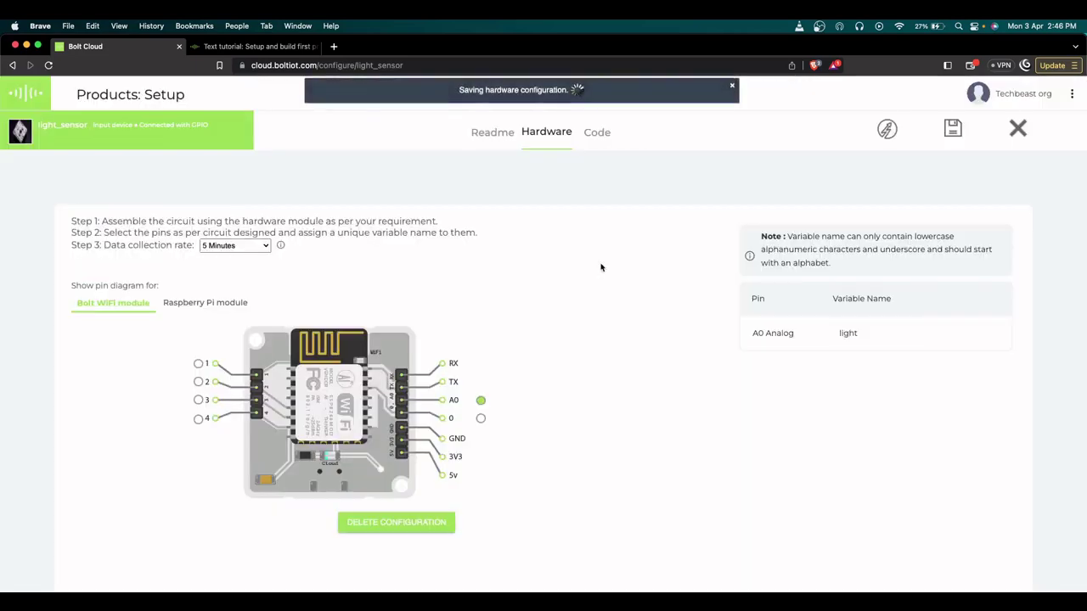
# Generate the Line Graph code snippet in the product's code editor, with light as the Quantity variable.
pyautogui.click(601, 145)
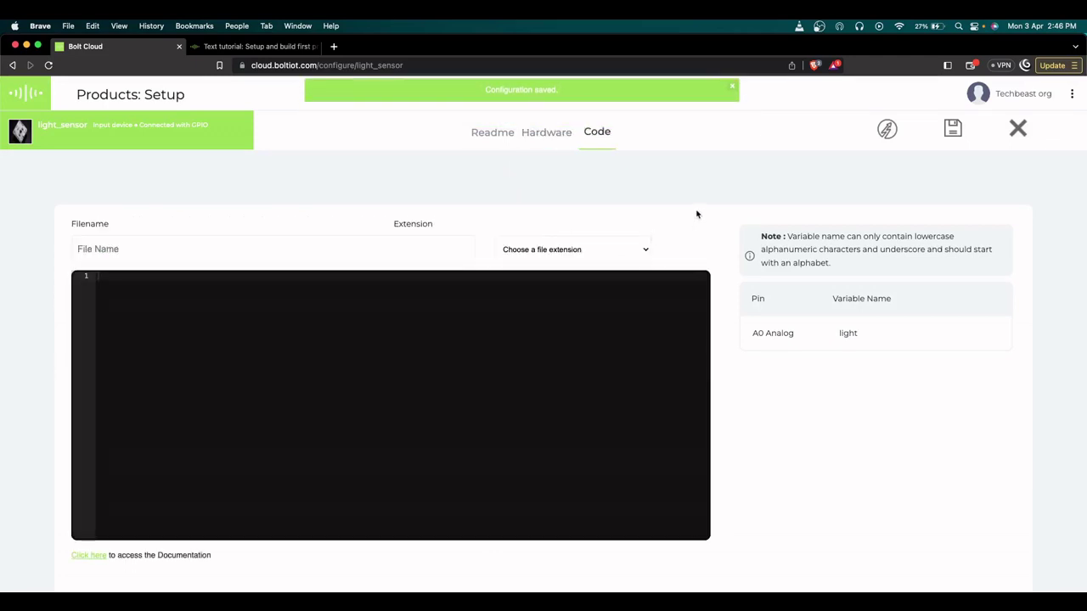
pyautogui.click(888, 131)
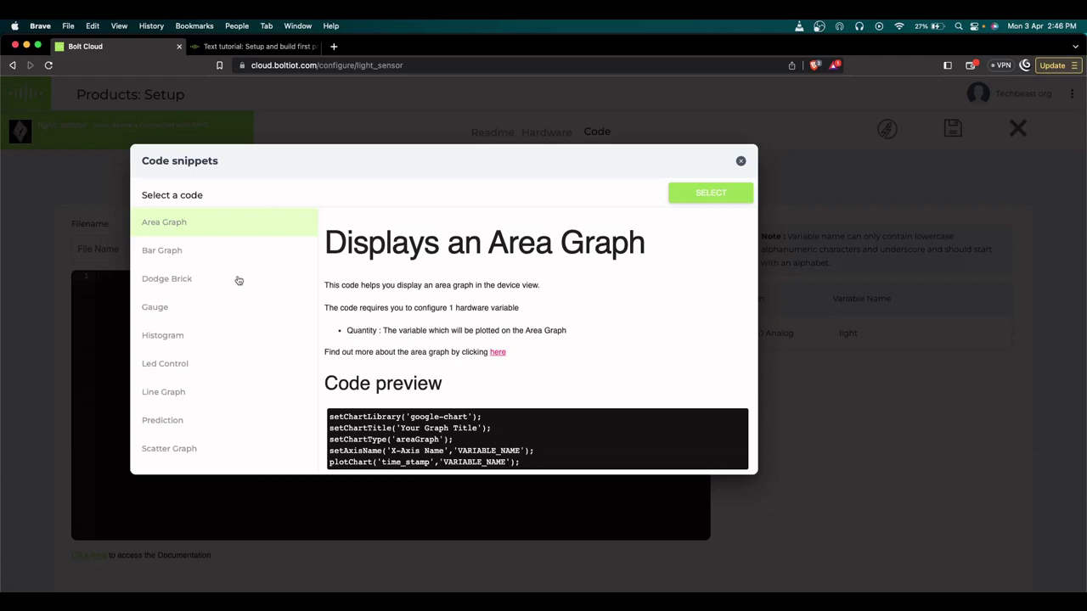
pyautogui.scroll(-1, 238, 281)
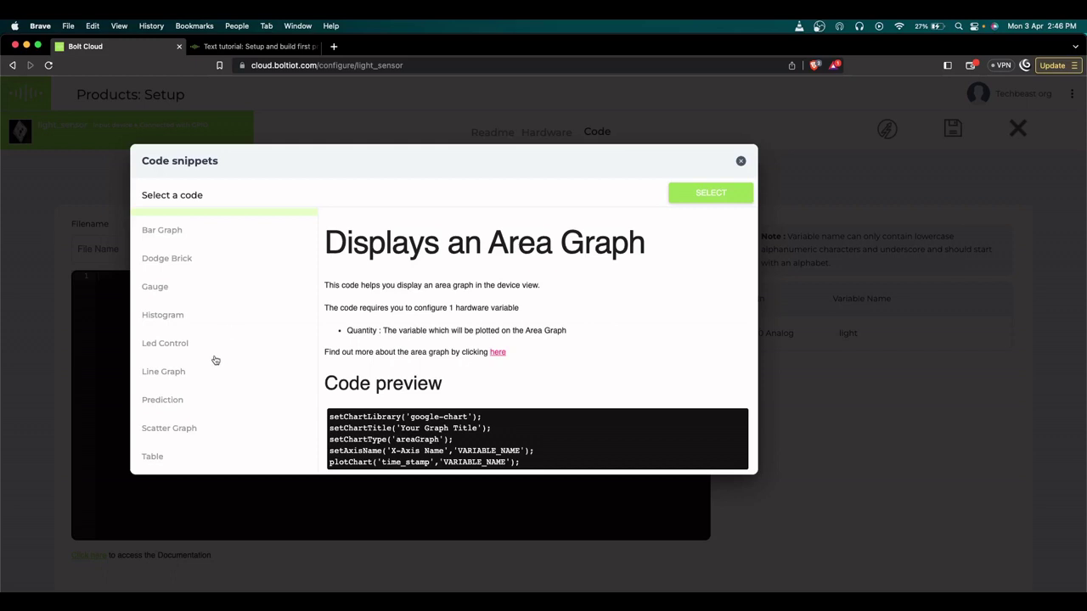
pyautogui.click(166, 377)
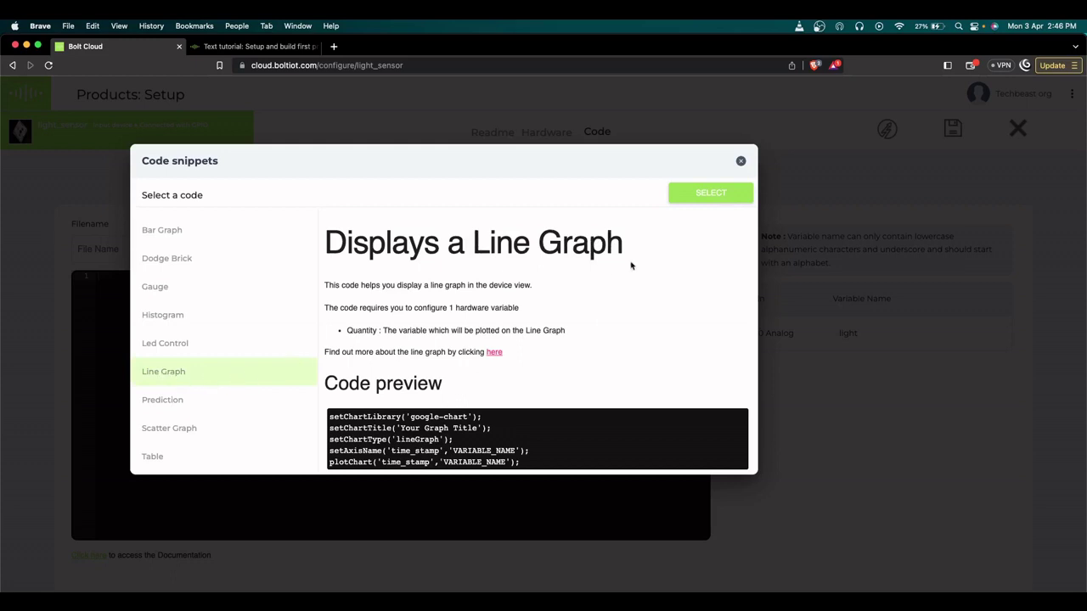
pyautogui.click(690, 192)
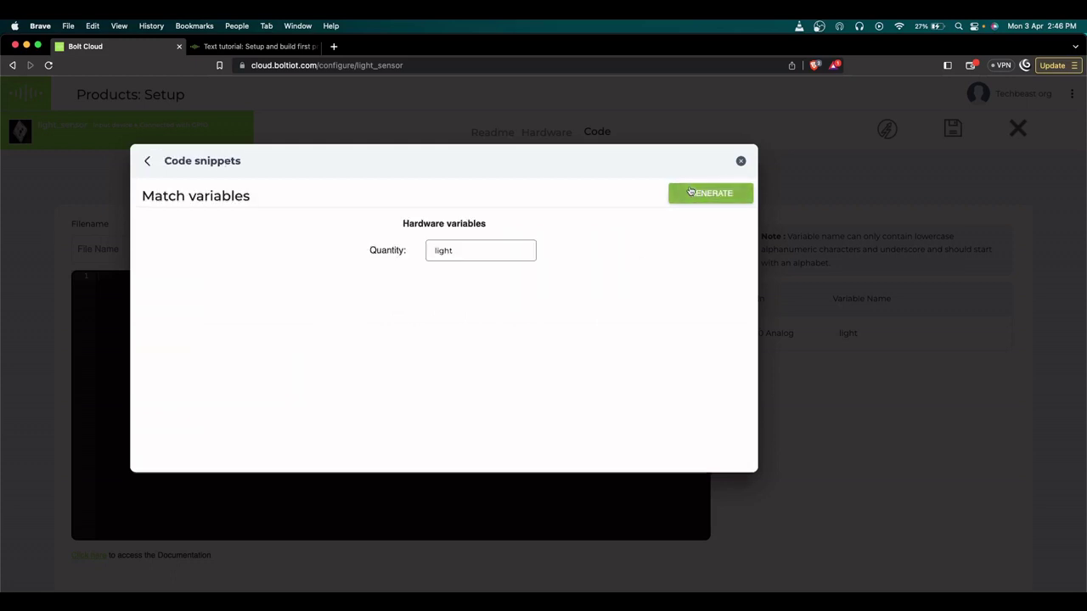
pyautogui.click(488, 254)
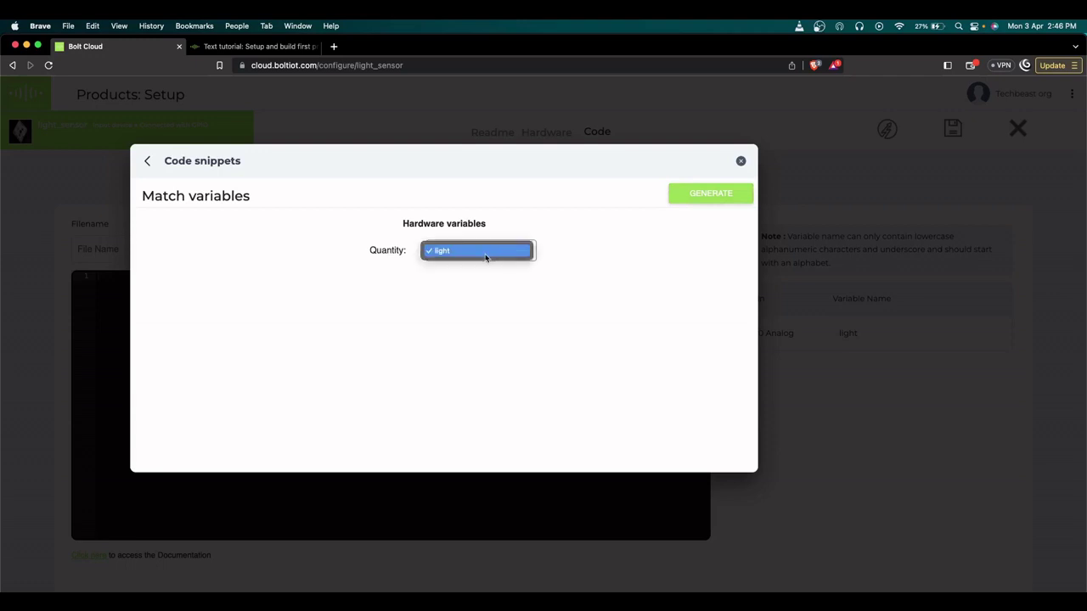
pyautogui.click(485, 257)
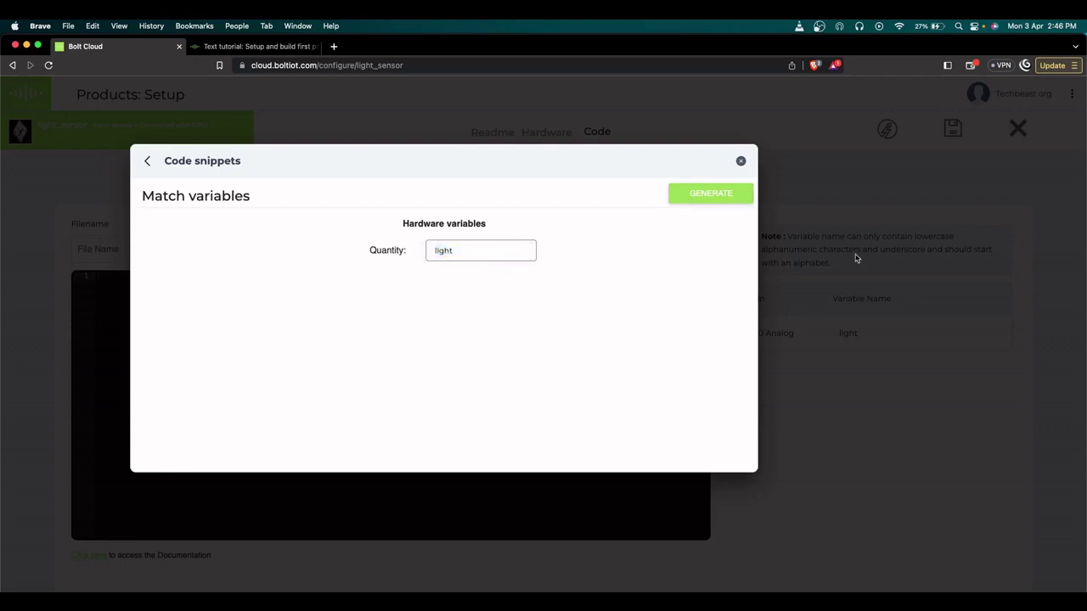
pyautogui.click(745, 194)
pyautogui.click(696, 201)
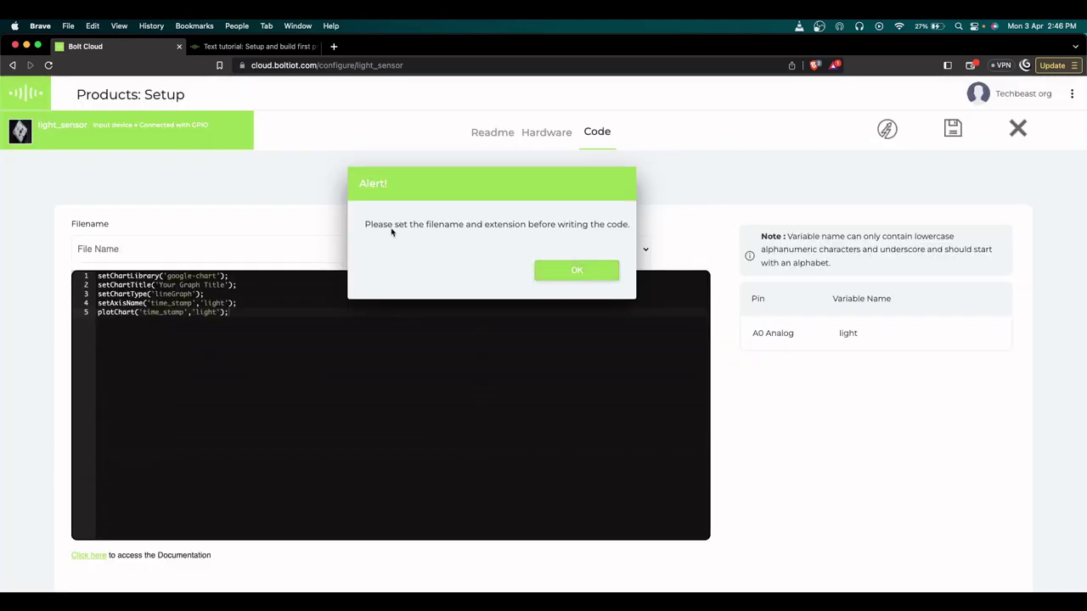
pyautogui.click(561, 269)
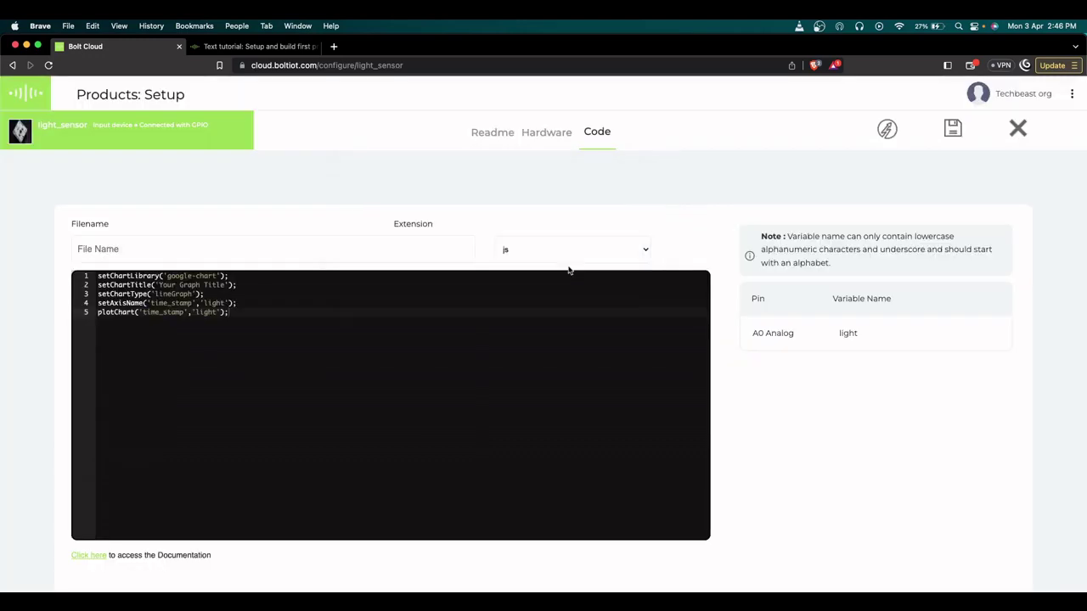
# Name the code file light_sensor and choose js as its extension.
pyautogui.click(311, 241)
pyautogui.write('light_seos')
pyautogui.click(536, 258)
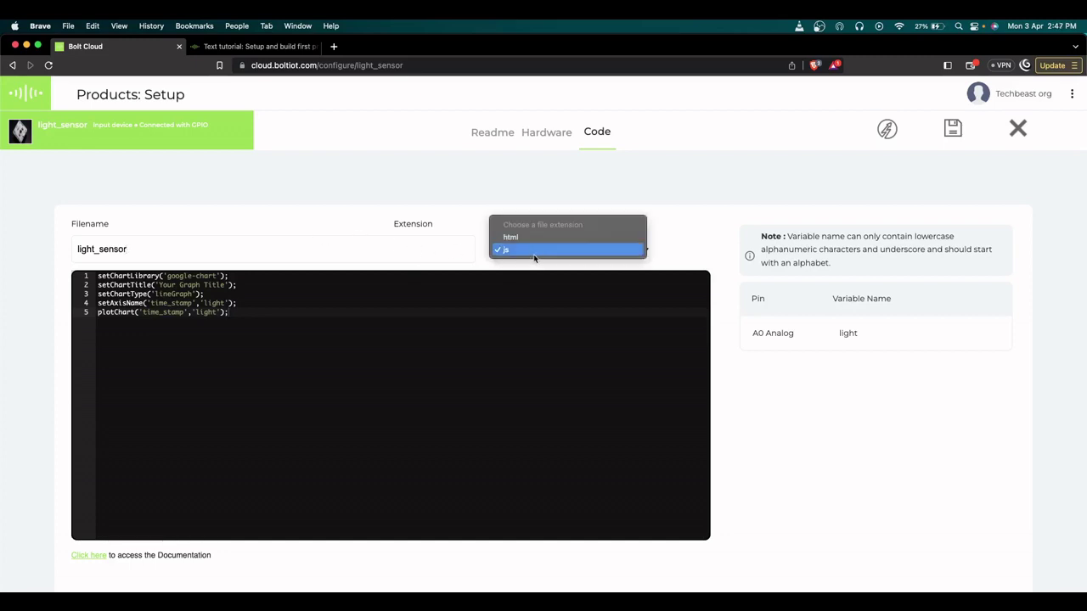
pyautogui.click(535, 255)
pyautogui.click(522, 250)
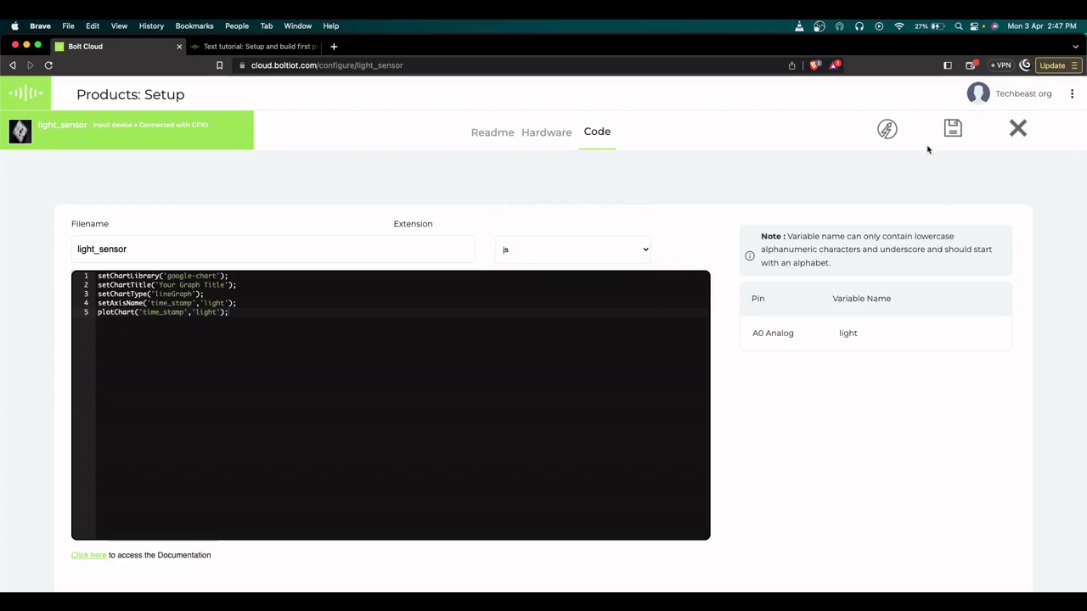
# Save the code changes to the light_sensor product and close its setup.
pyautogui.click(950, 133)
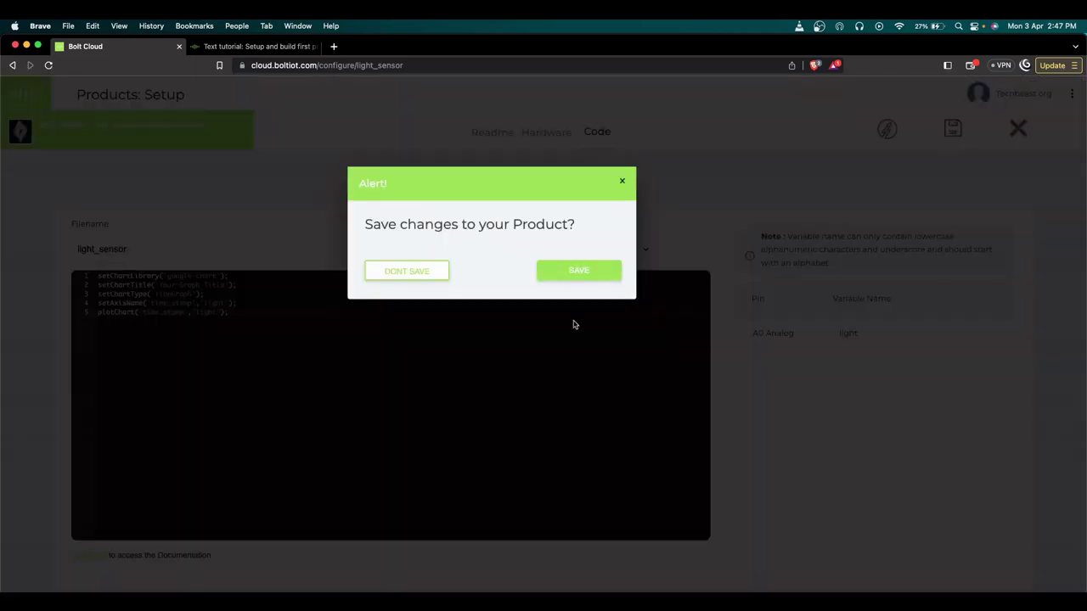
pyautogui.click(606, 270)
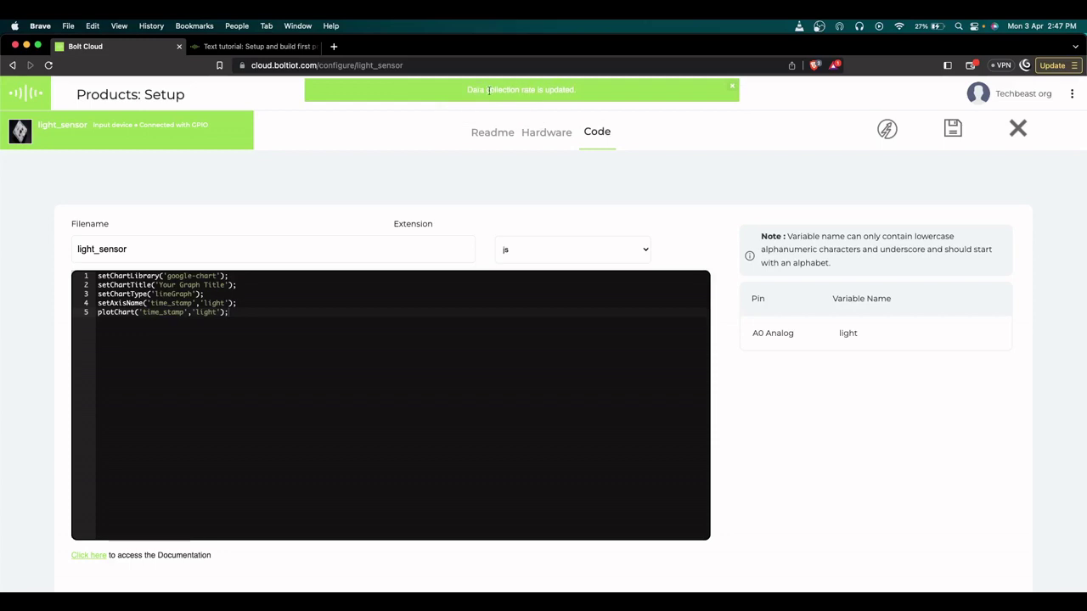
pyautogui.click(1018, 130)
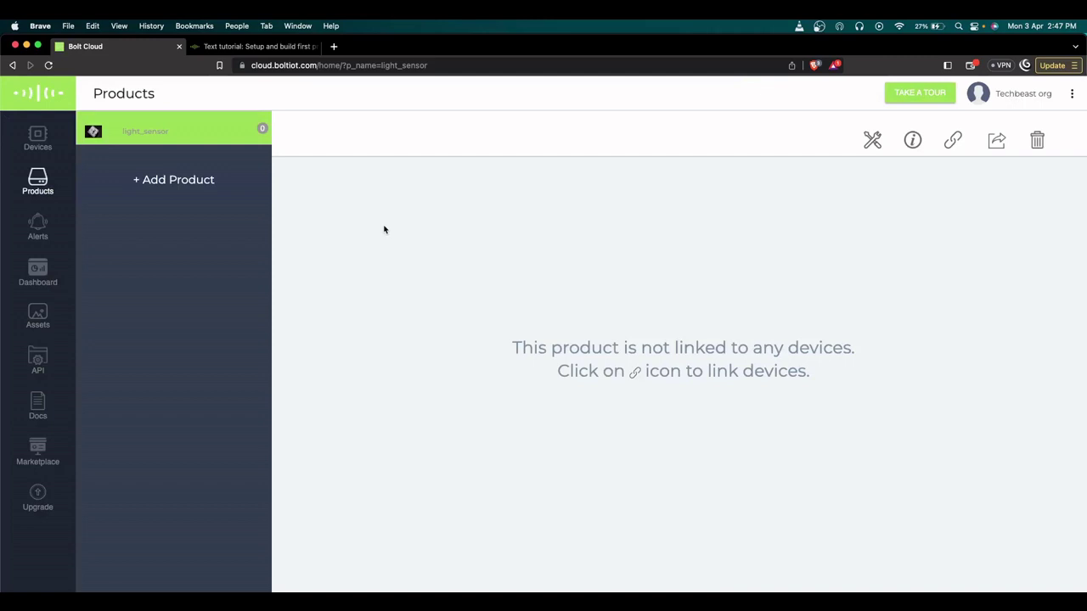
# Link the available Bolt device to the light_sensor product and confirm the link.
pyautogui.click(951, 143)
pyautogui.click(537, 285)
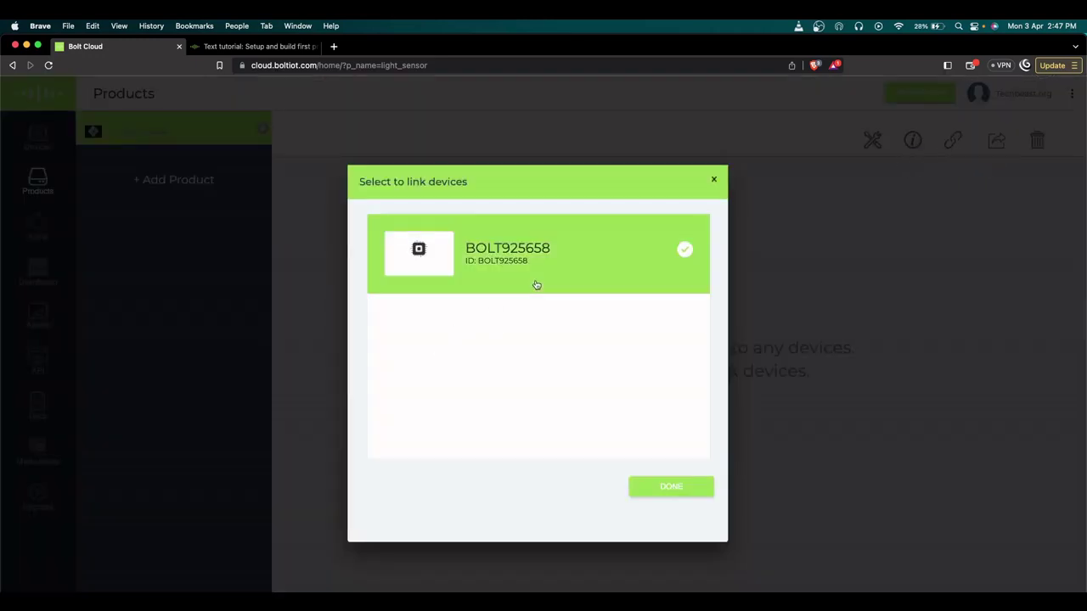
pyautogui.click(660, 492)
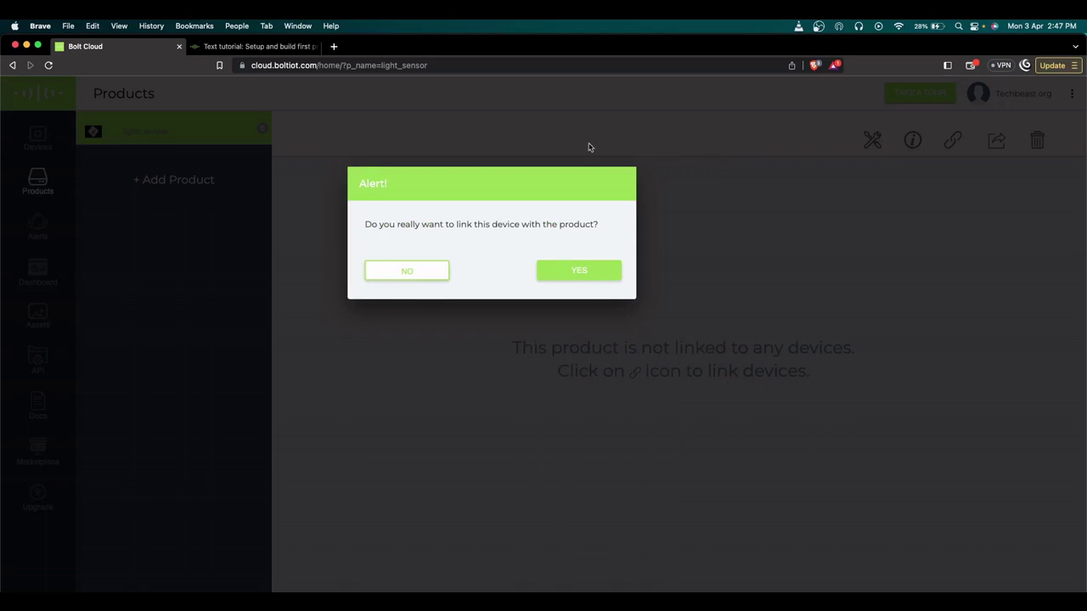
pyautogui.click(573, 272)
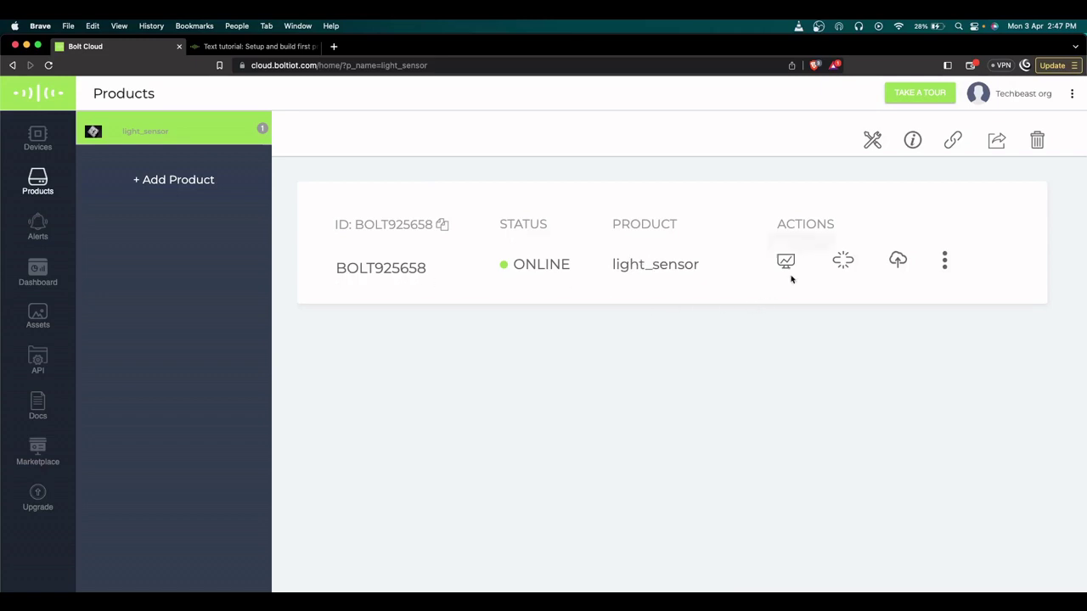
# Deploy the configuration to the linked device and inspect the light data point on its graph.
pyautogui.click(899, 261)
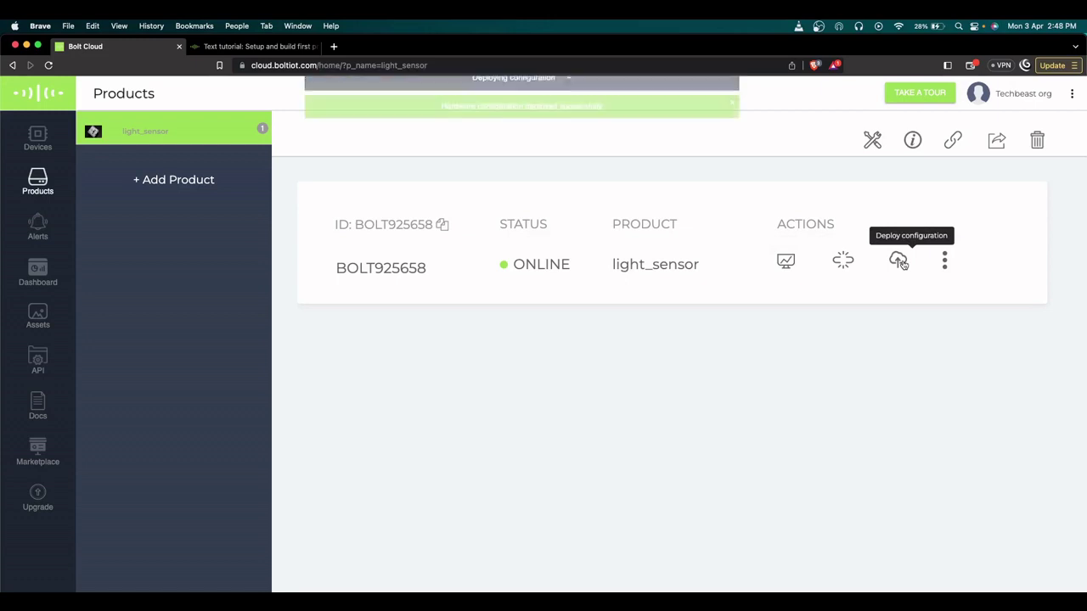
pyautogui.click(785, 262)
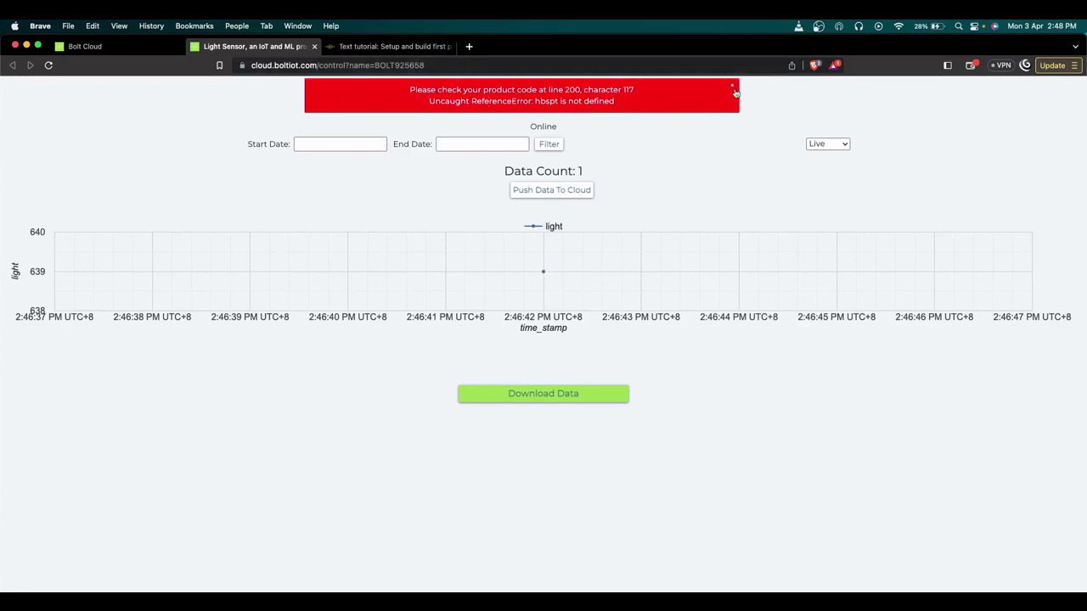
pyautogui.click(733, 89)
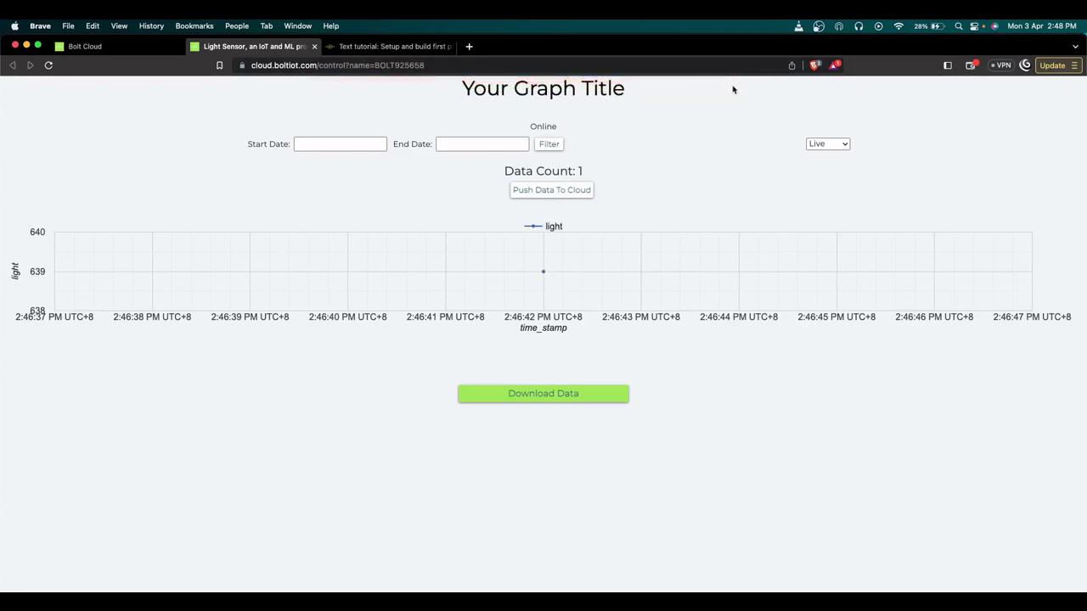
pyautogui.moveTo(543, 276)
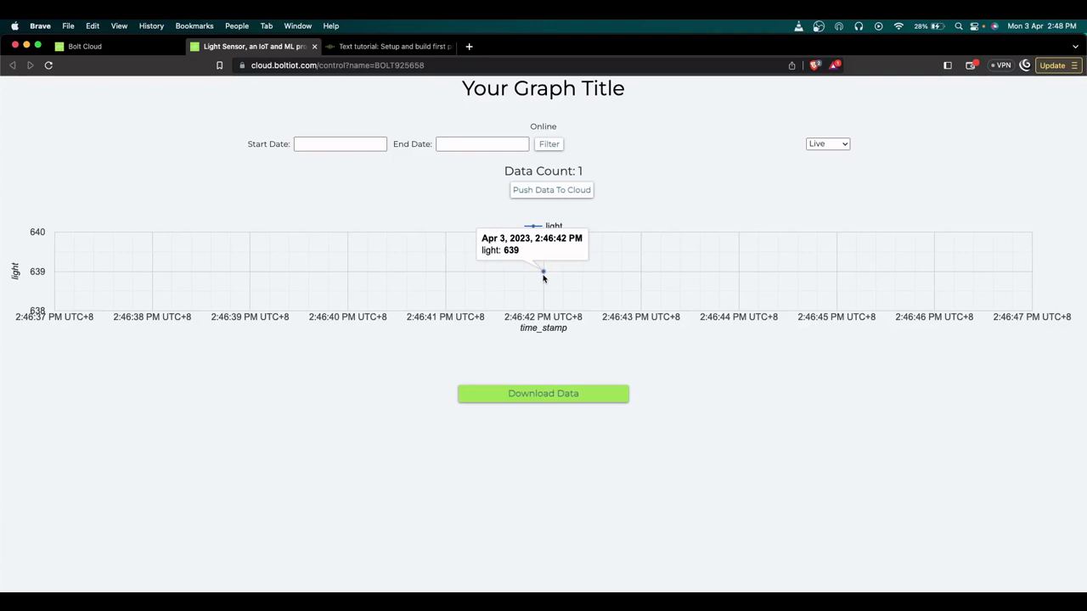
# Redeploy the light_sensor configuration to the device and inspect the data points on the light graph.
pyautogui.click(148, 52)
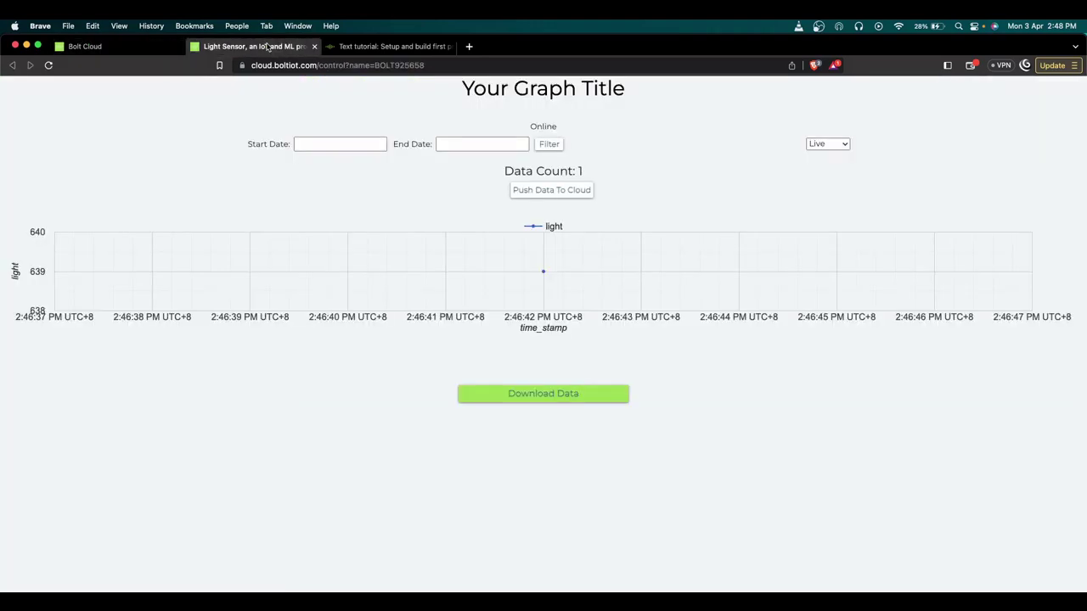
pyautogui.click(155, 53)
pyautogui.click(219, 49)
pyautogui.click(144, 52)
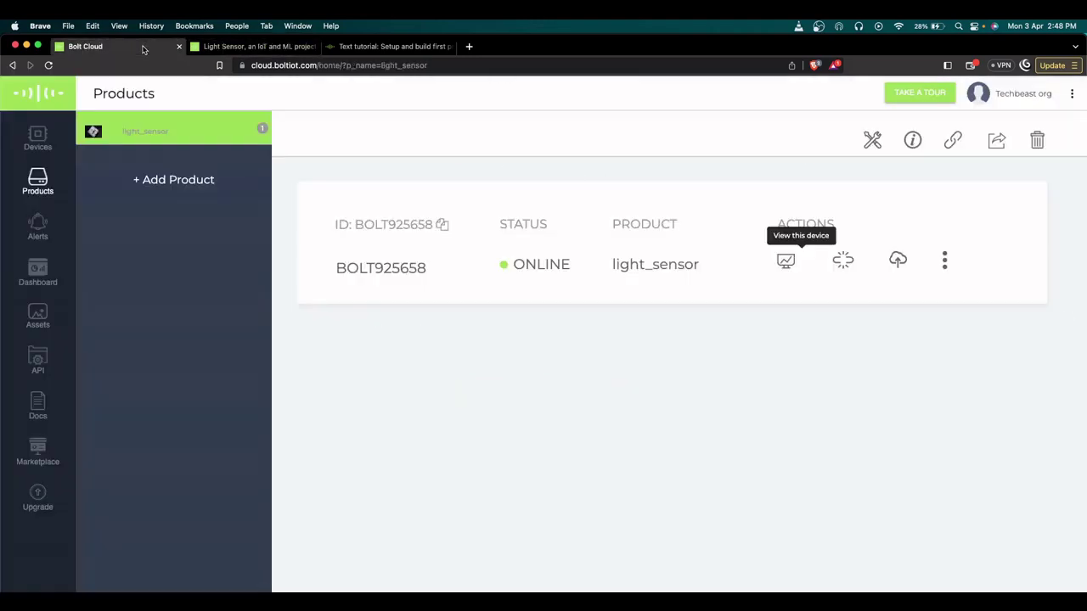
pyautogui.click(899, 262)
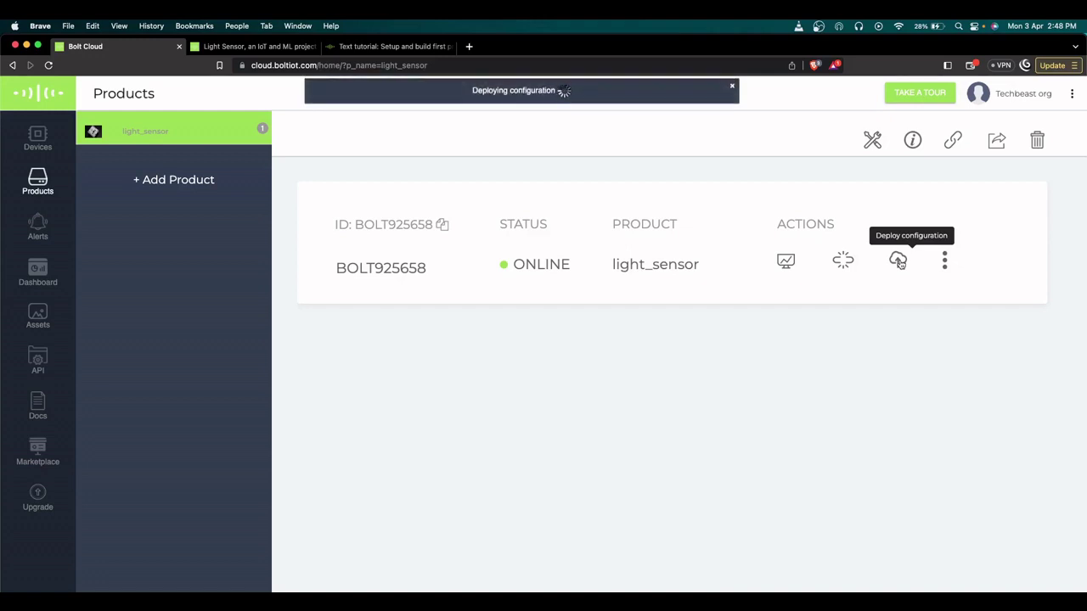
pyautogui.click(259, 47)
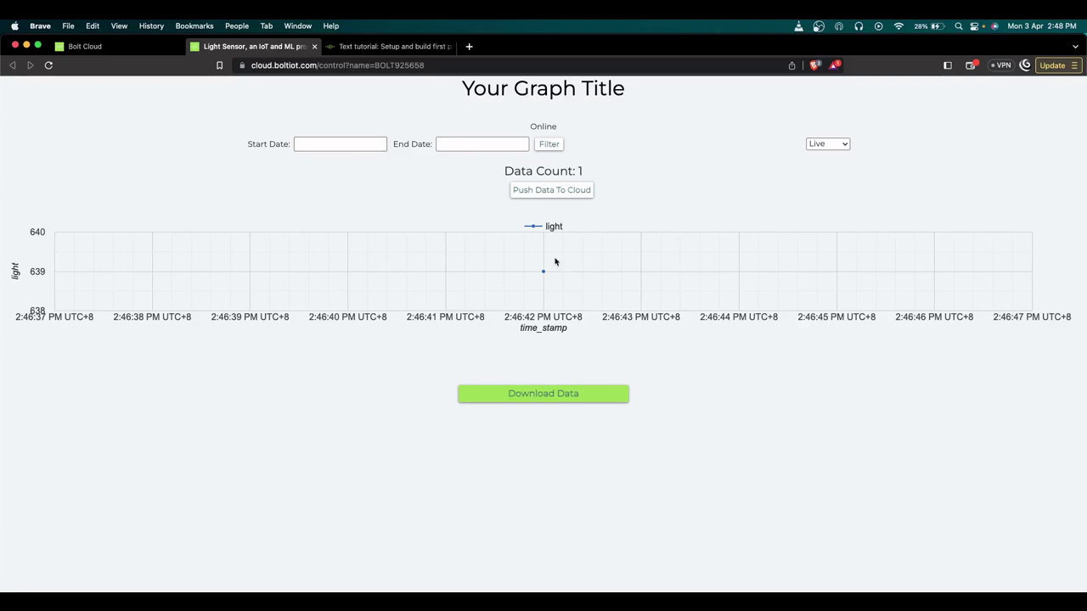
pyautogui.moveTo(544, 278)
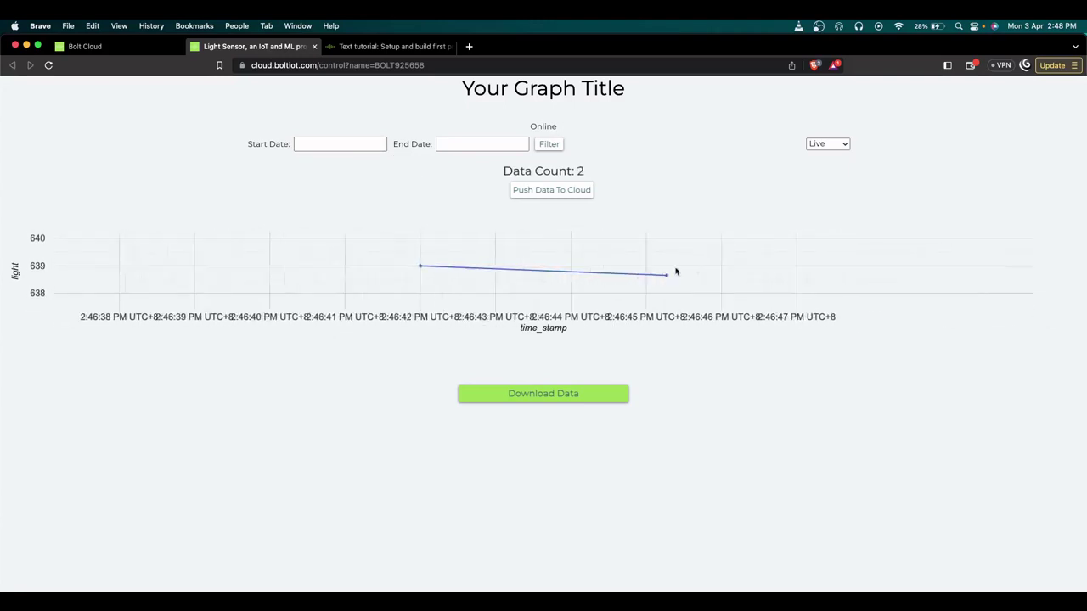
pyautogui.moveTo(957, 290)
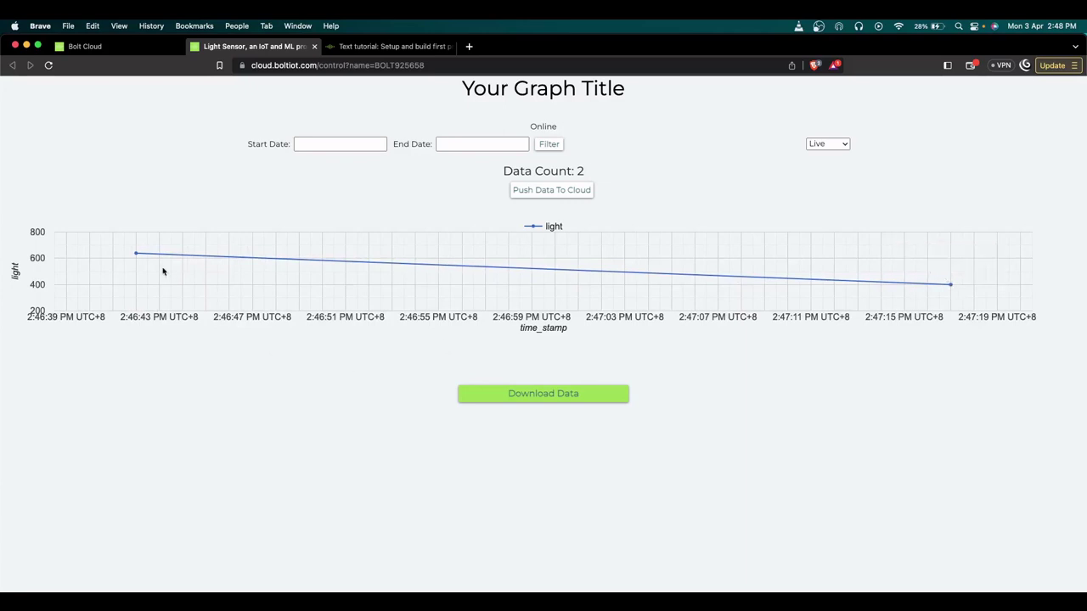
pyautogui.moveTo(137, 258)
# Generate a new API key for the Bolt Cloud account and confirm replacing the current one.
pyautogui.click(132, 53)
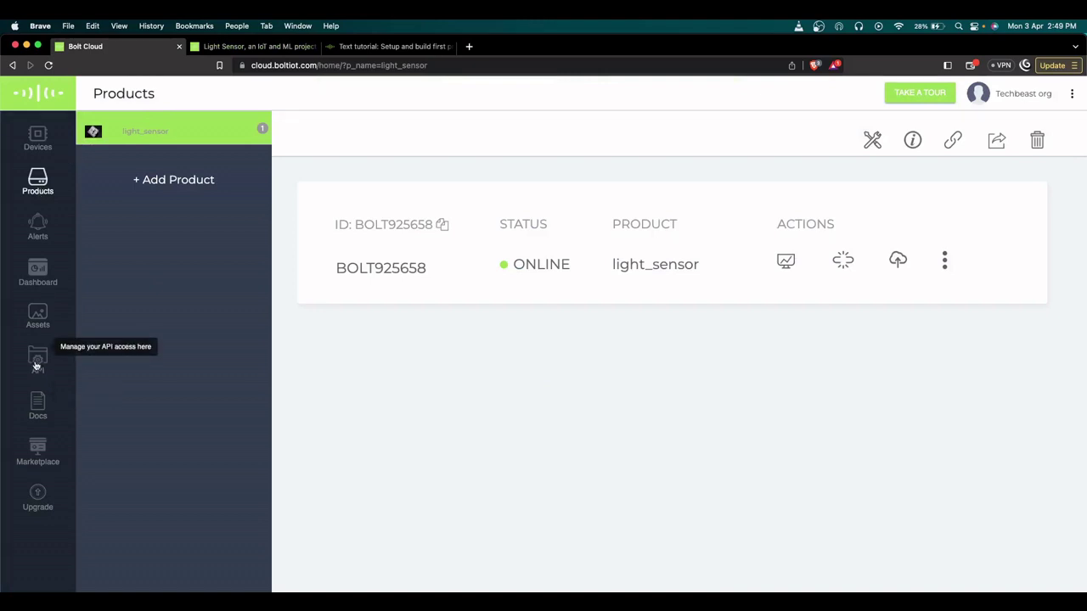
pyautogui.click(37, 363)
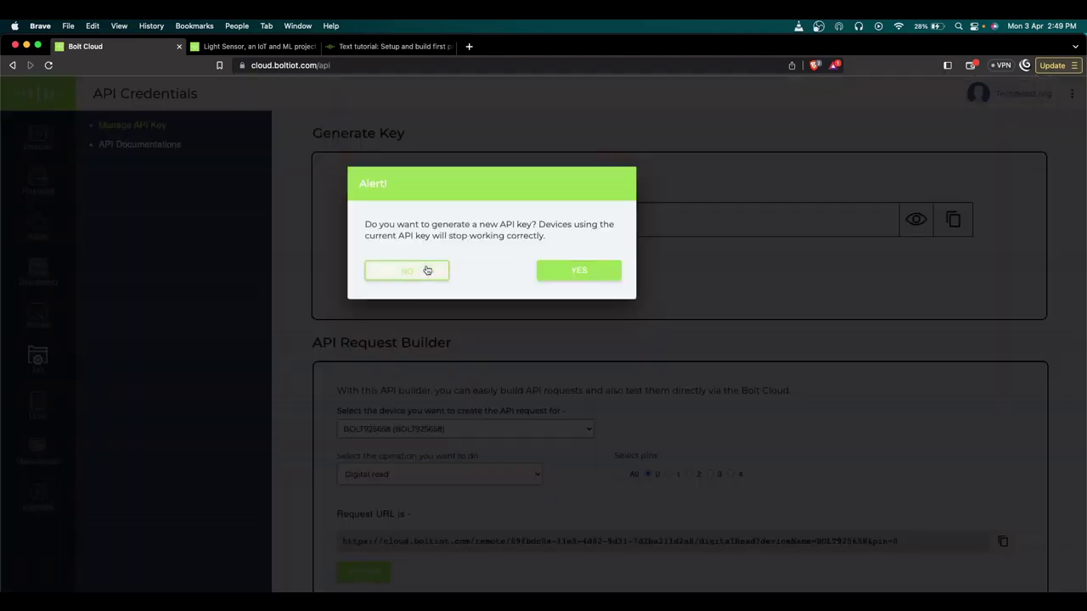
pyautogui.click(429, 268)
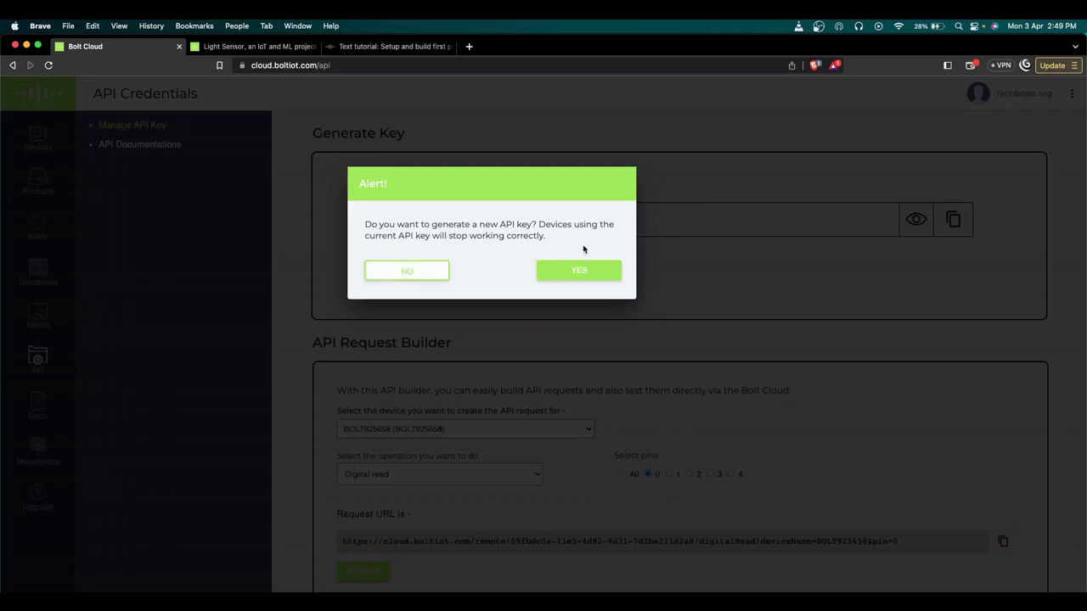
pyautogui.click(563, 272)
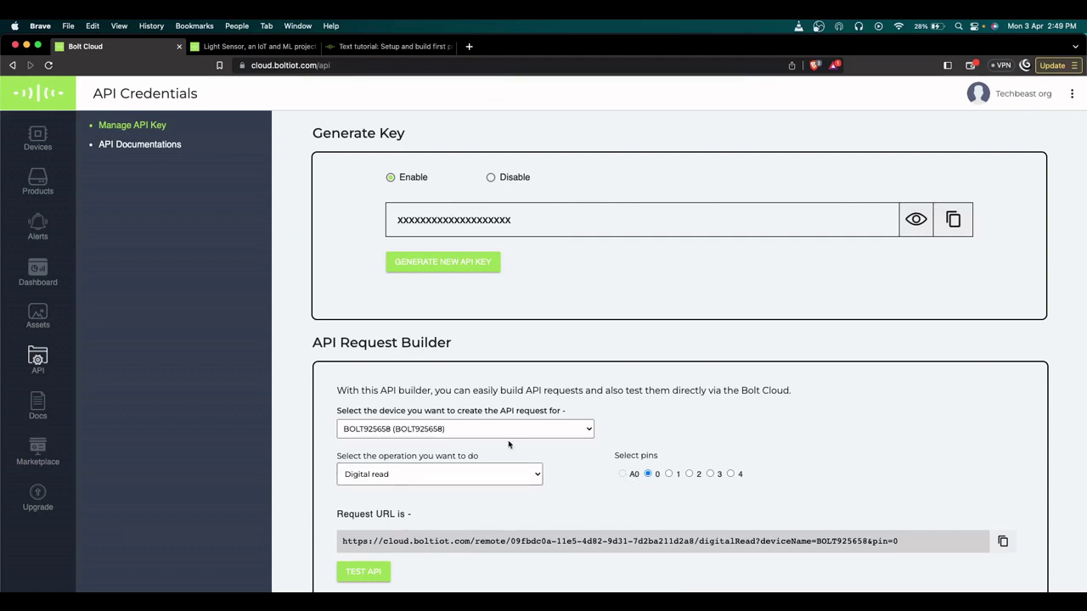
# Configure the API request for the device as an Analog read on pin A0.
pyautogui.click(480, 474)
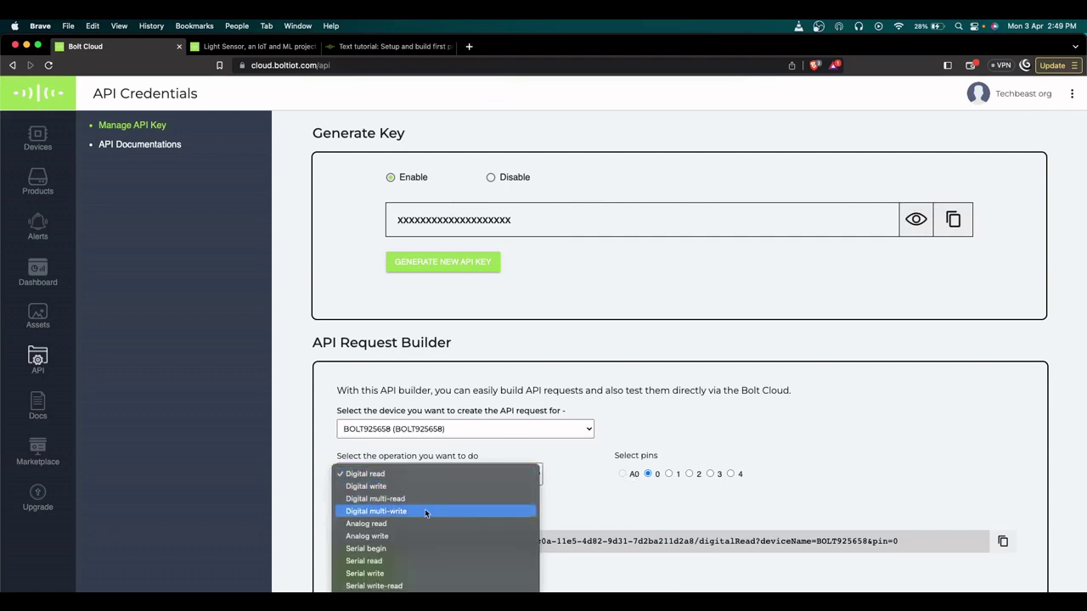
pyautogui.click(384, 525)
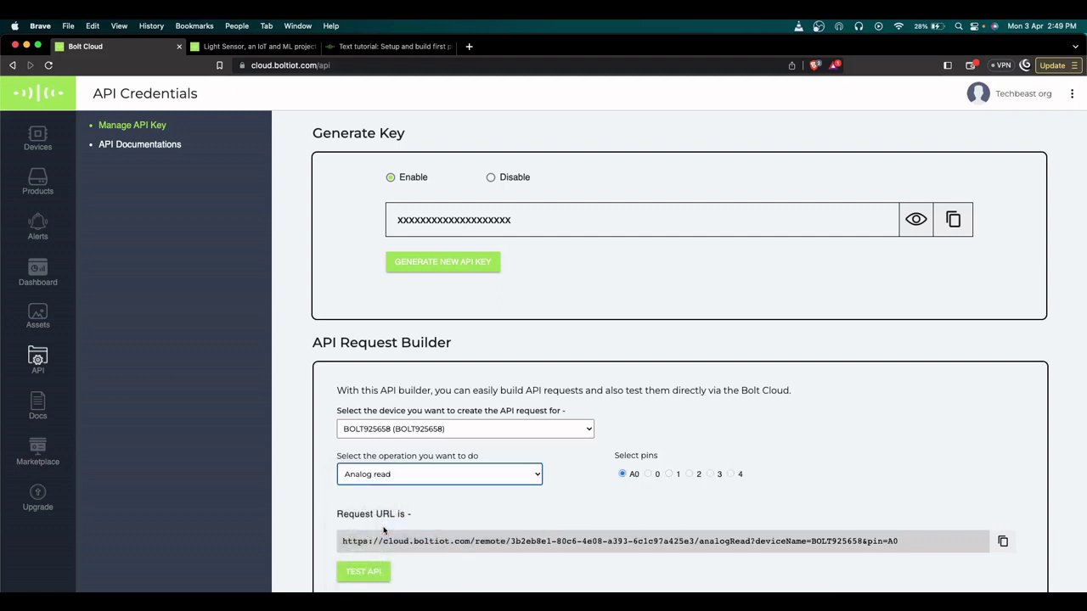
pyautogui.click(624, 476)
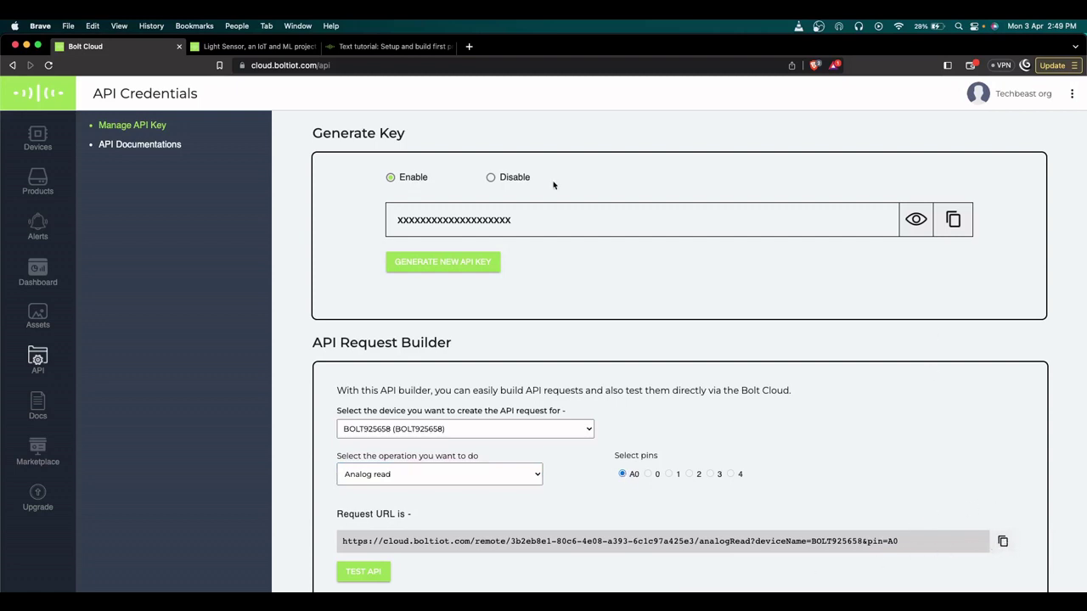
pyautogui.click(469, 48)
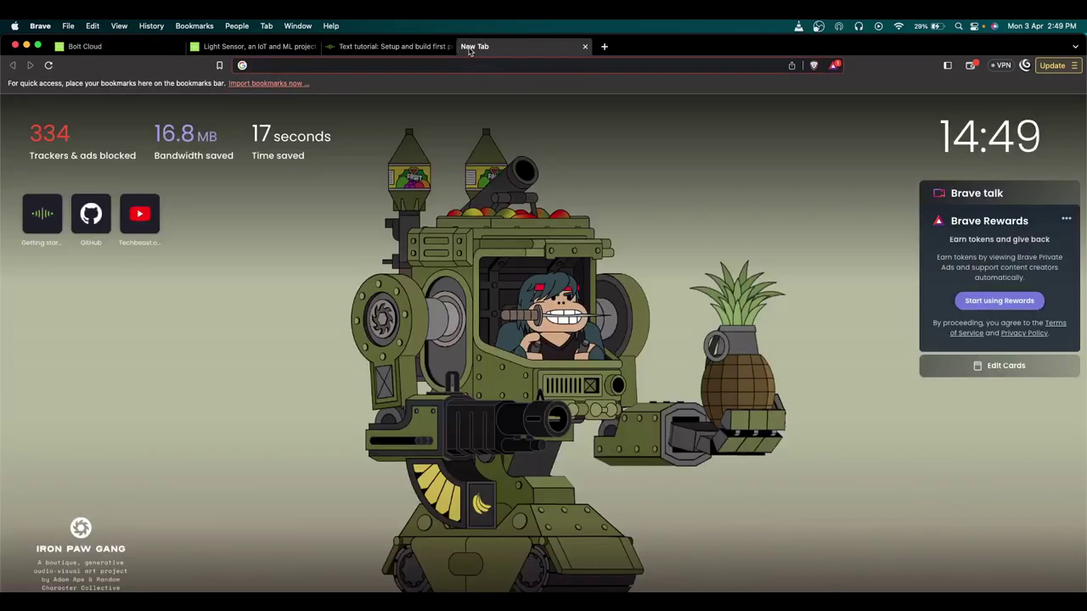
pyautogui.write('https://cloud.boltiot.com/home/')
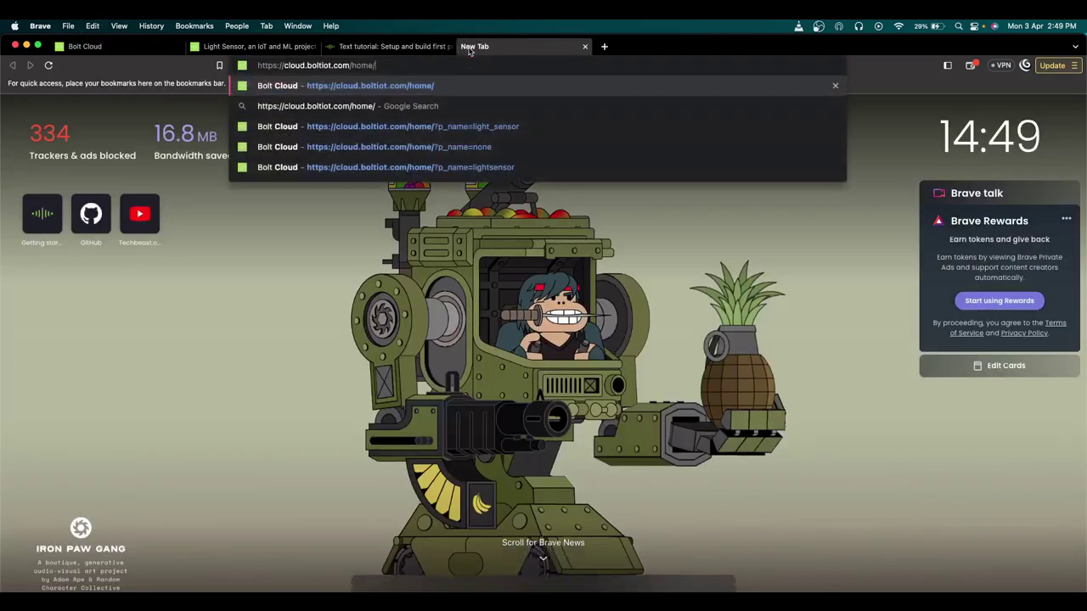
pyautogui.press('Escape')
# Copy the analog read request URL containing the API key and load it in the new browser tab.
pyautogui.click(281, 47)
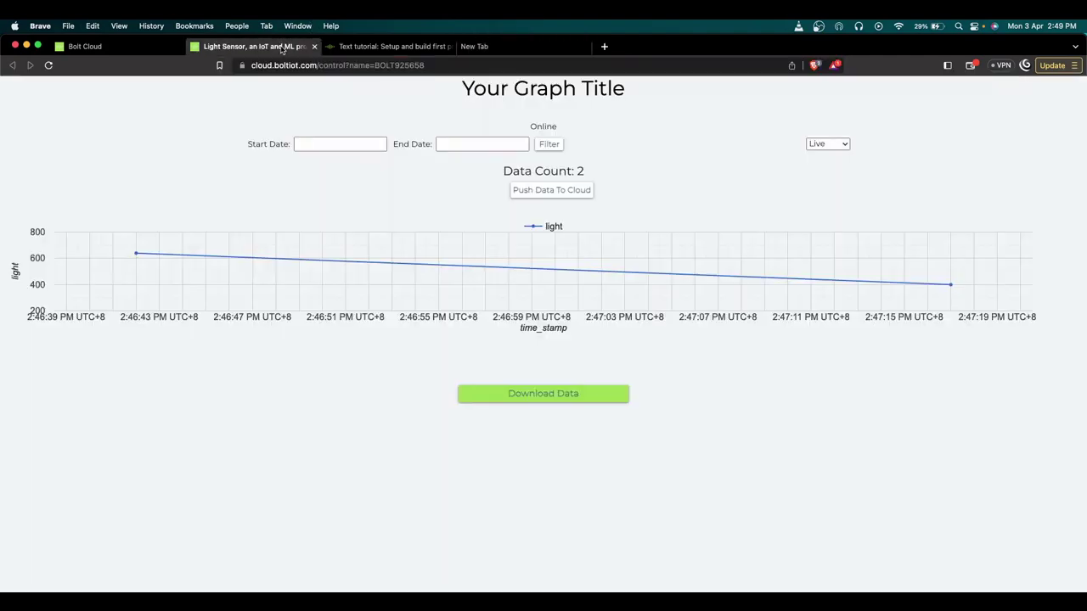
pyautogui.hotkey('ctrl', 'shift', 'Tab')
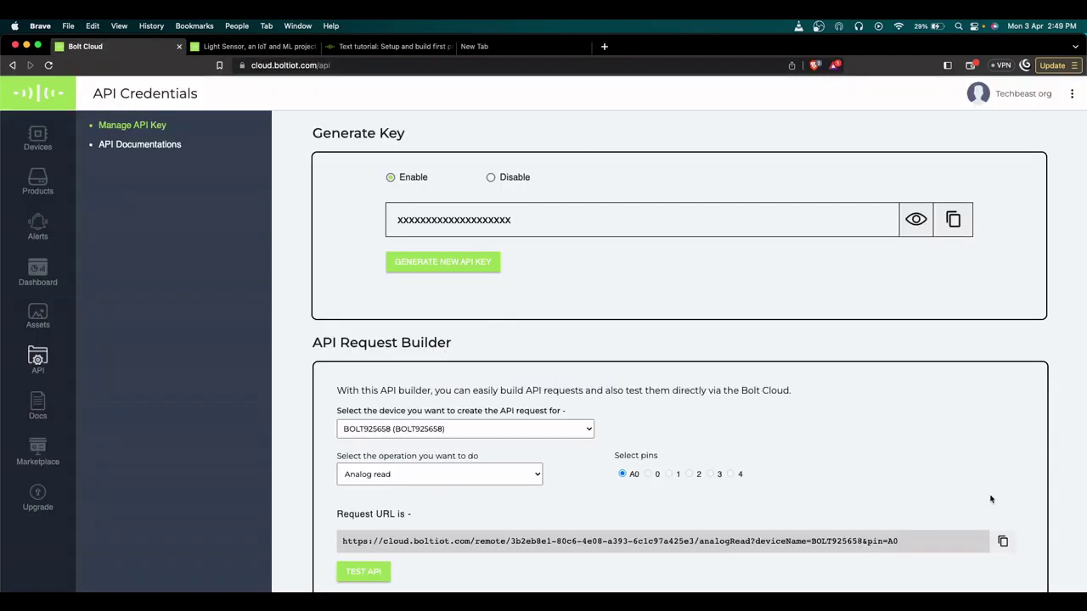
pyautogui.click(1003, 541)
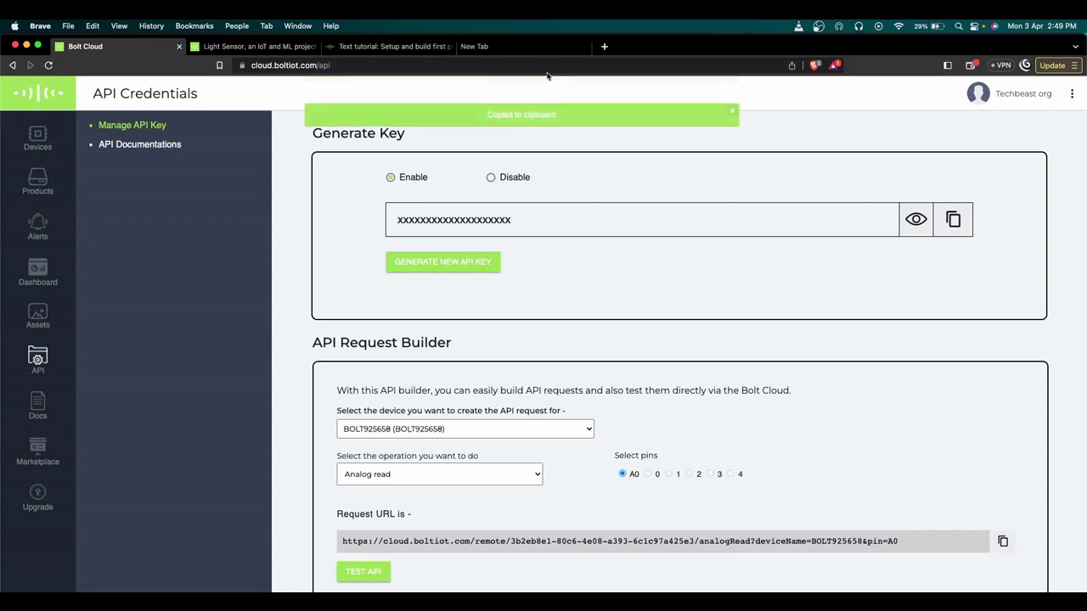
pyautogui.click(535, 49)
pyautogui.press('super+v')
pyautogui.press('Return')
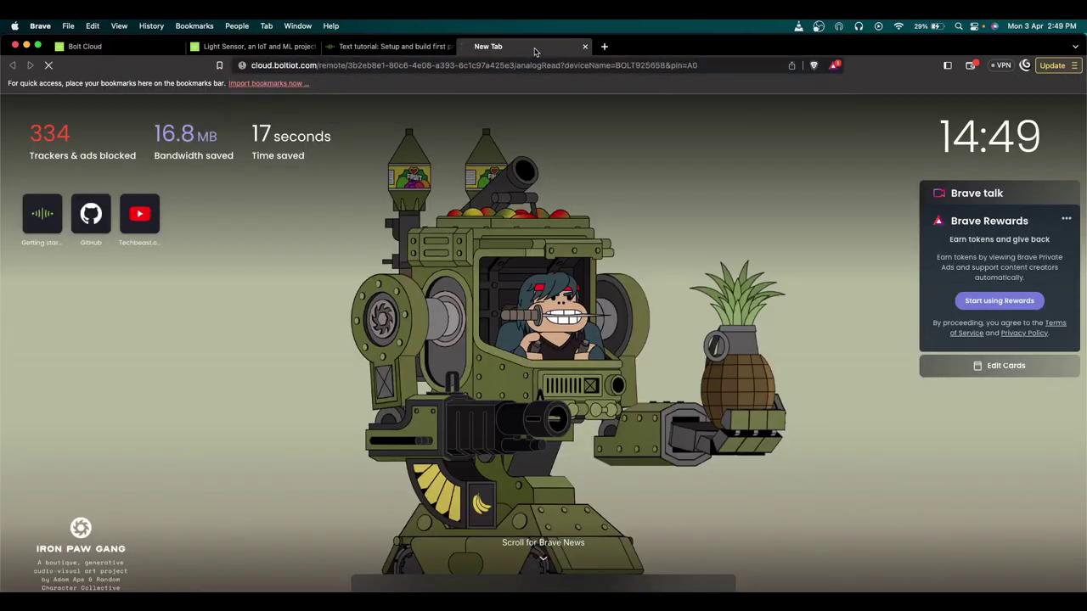